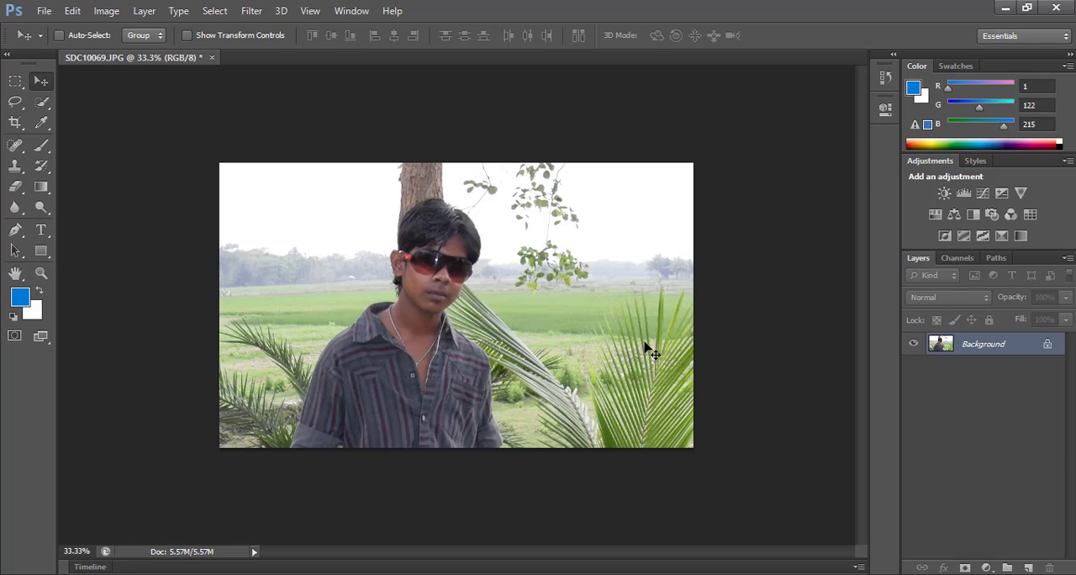
# Step: Duplicate the Background layer twice and rename the lower copy "blur"
pyautogui.hotkey('ctrl', 'j')
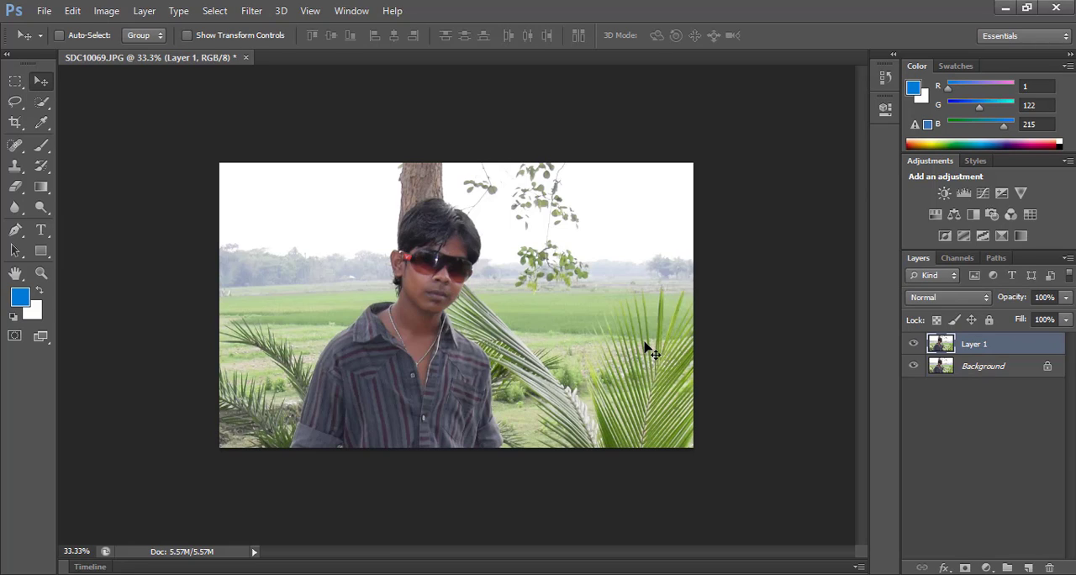
pyautogui.hotkey('ctrl', 'j')
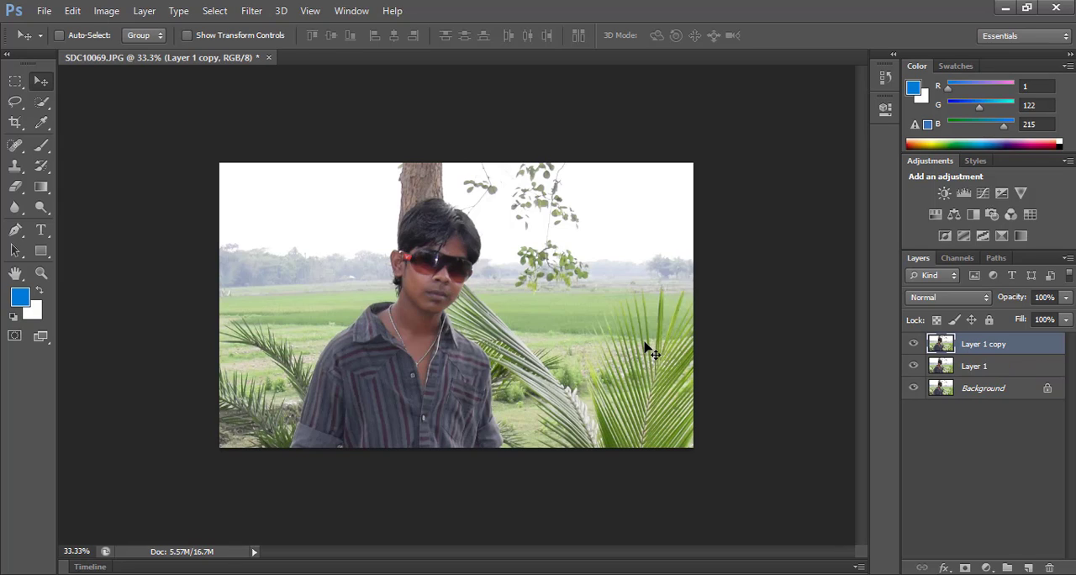
pyautogui.doubleClick(974, 366)
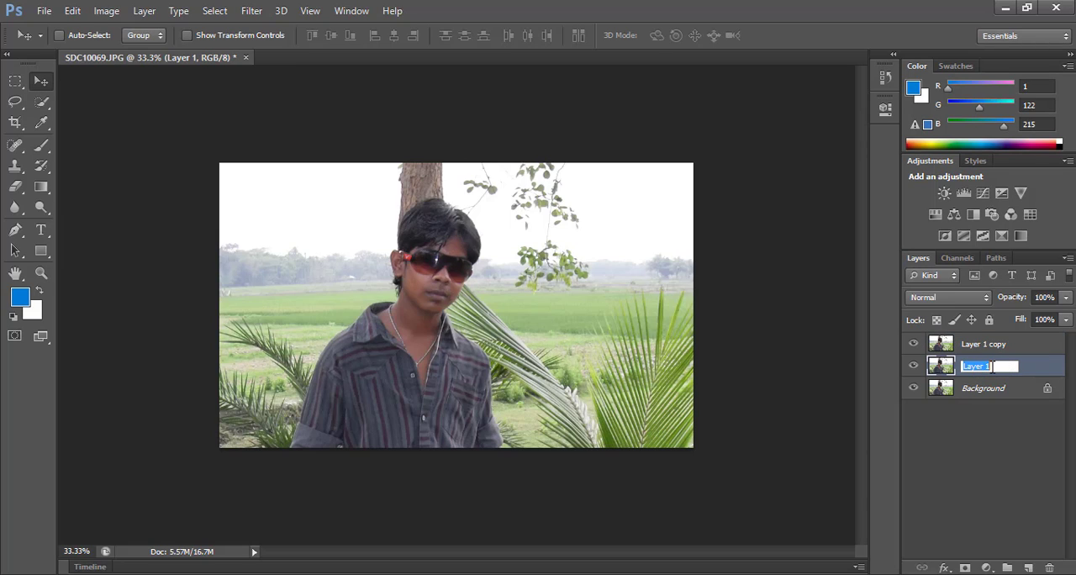
pyautogui.write('blur')
pyautogui.click(991, 346)
# Step: Rename the topmost layer copy "edit" and keep that layer active
pyautogui.click(992, 345)
pyautogui.rightClick(992, 348)
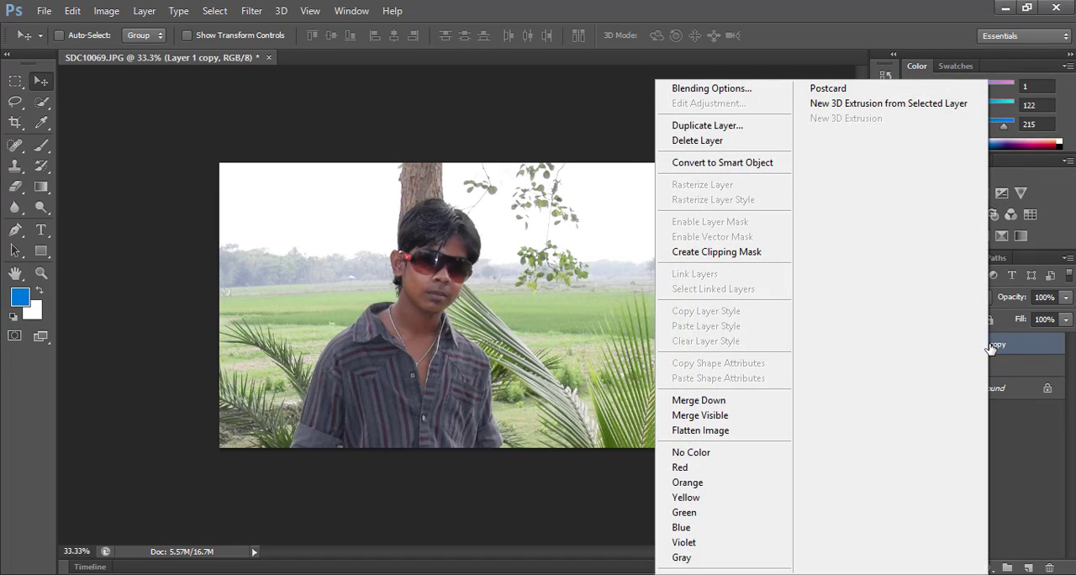
pyautogui.click(1008, 350)
pyautogui.doubleClick(989, 347)
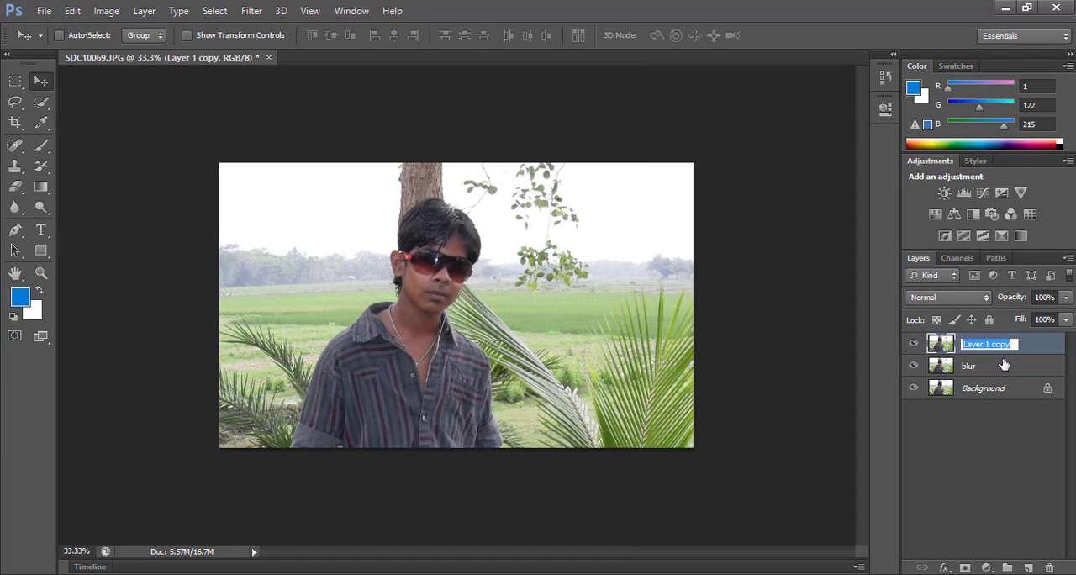
pyautogui.write('edit')
pyautogui.click(993, 367)
pyautogui.click(1011, 349)
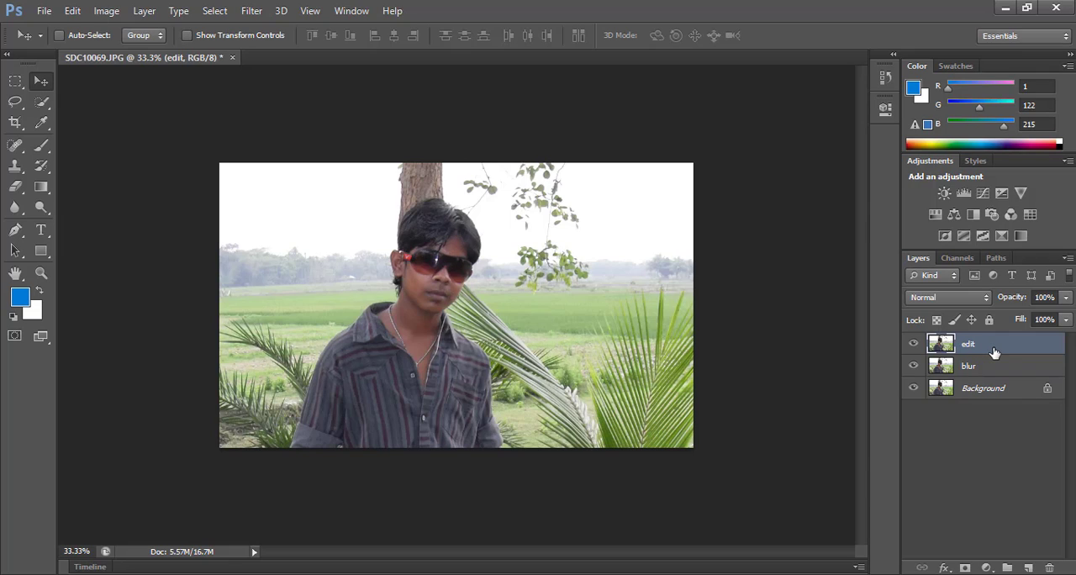
pyautogui.click(15, 234)
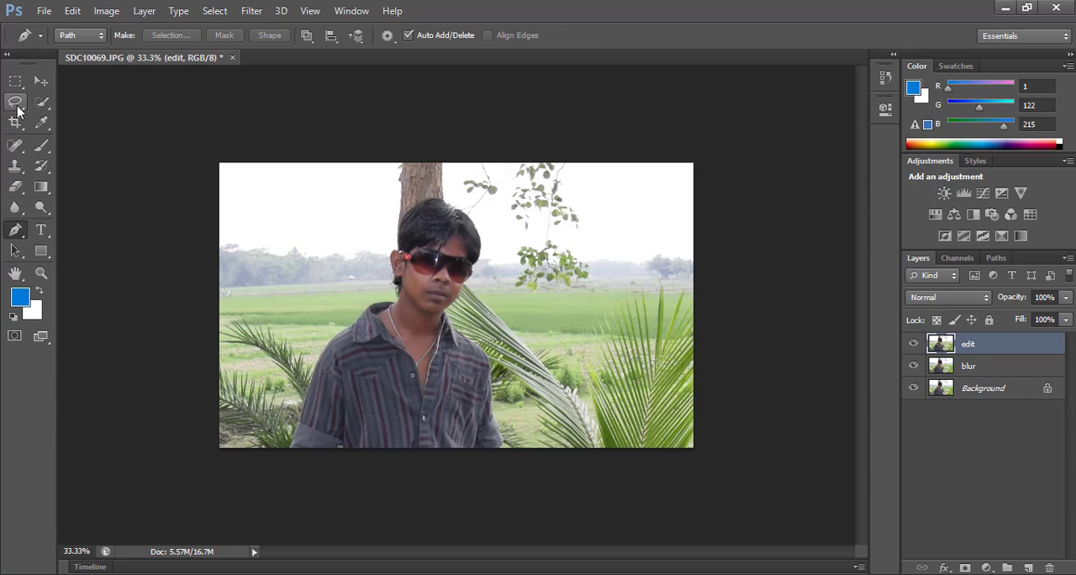
pyautogui.click(15, 102)
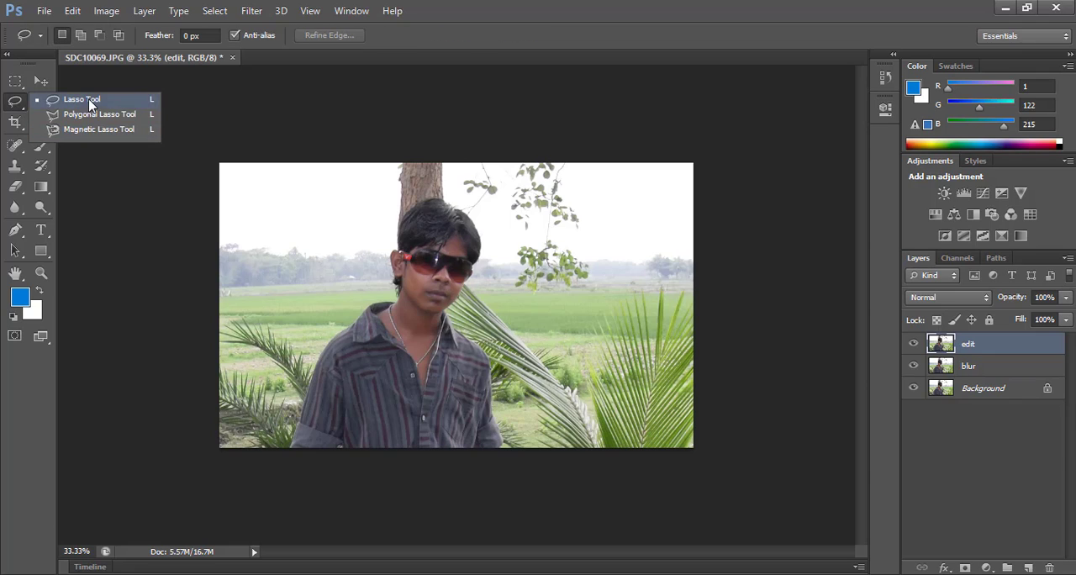
pyautogui.click(91, 100)
pyautogui.click(43, 103)
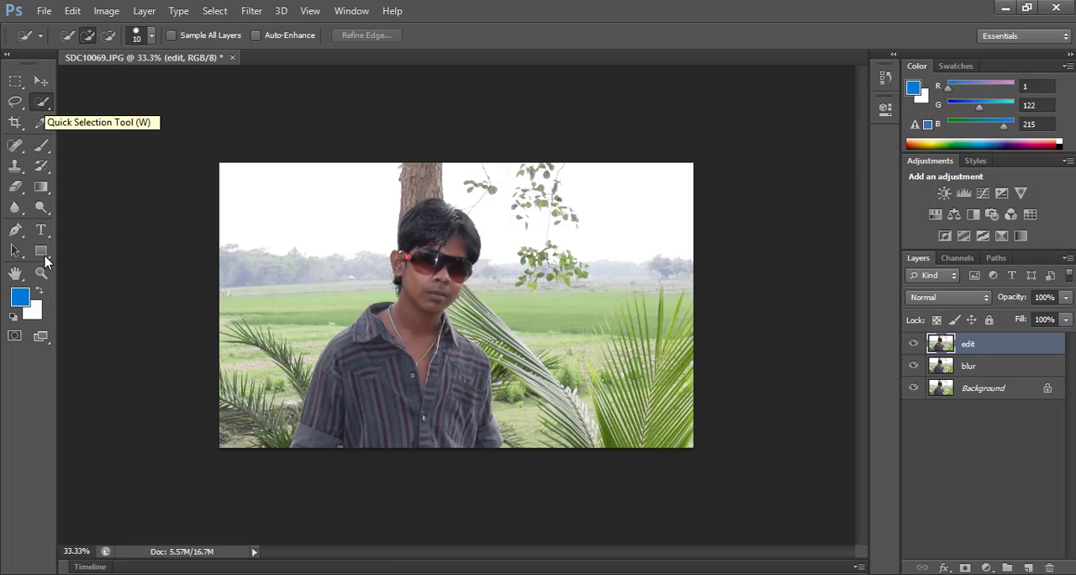
# Step: Start a Pen tool path at the photo's lower edge and trace up the man's left-hand rolled sleeve
pyautogui.click(16, 235)
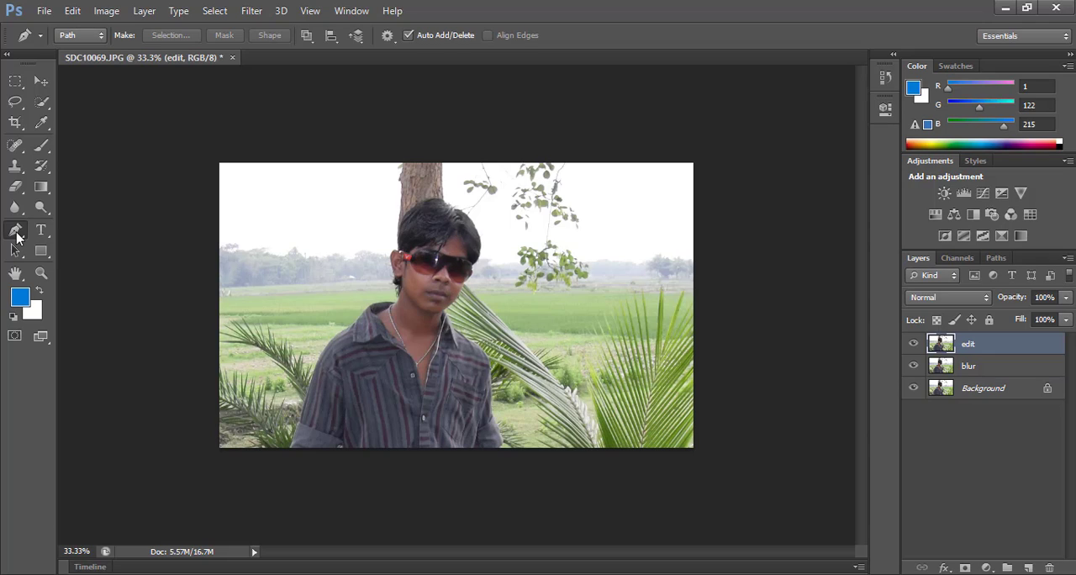
pyautogui.hotkey('ctrl', '+')
pyautogui.hotkey('ctrl', '+')
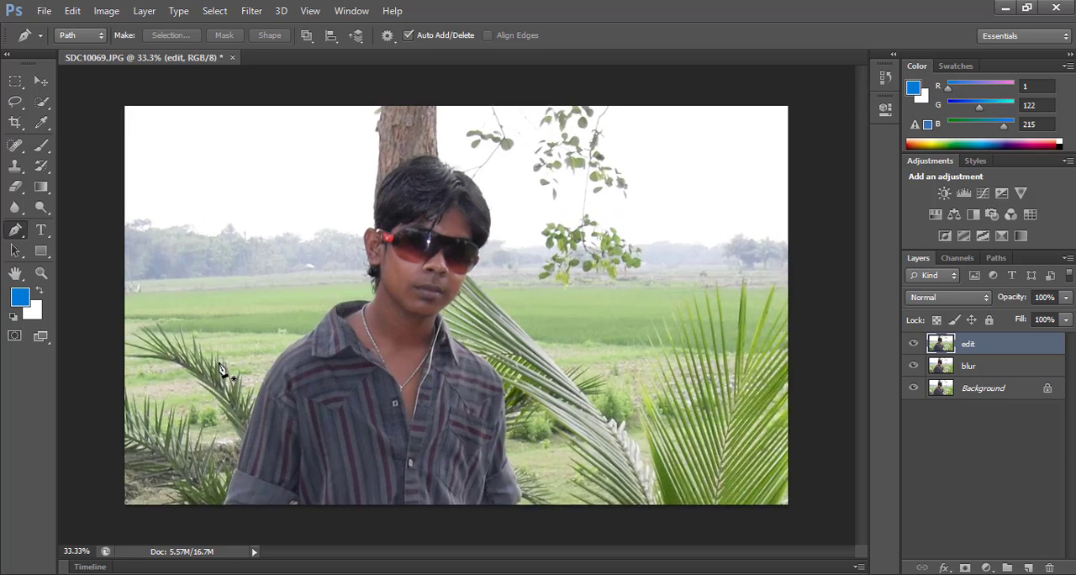
pyautogui.moveTo(197, 433); pyautogui.dragTo(304, 318)
pyautogui.moveTo(318, 415); pyautogui.dragTo(280, 428)
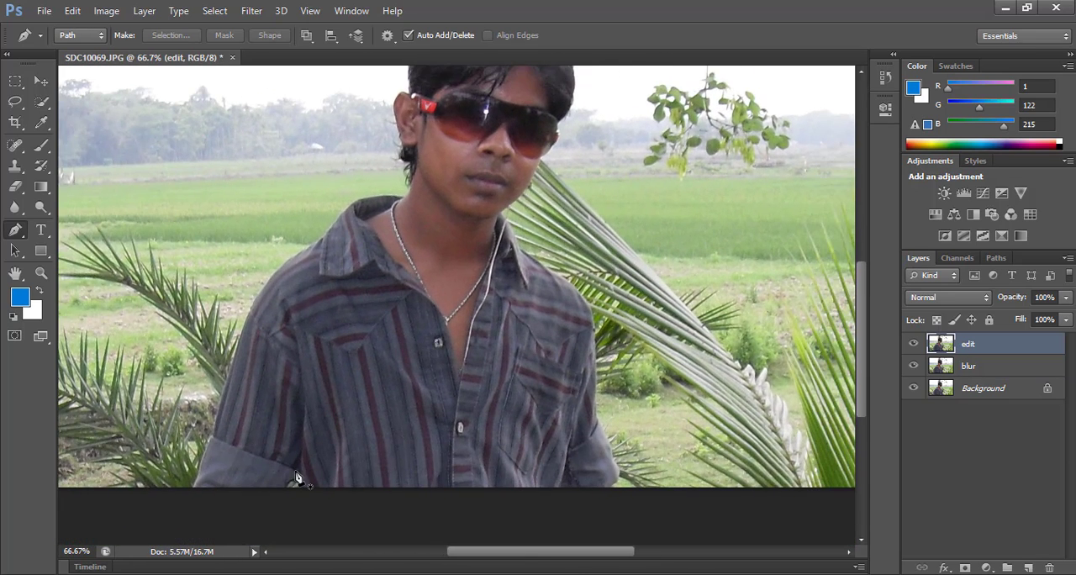
pyautogui.click(199, 484)
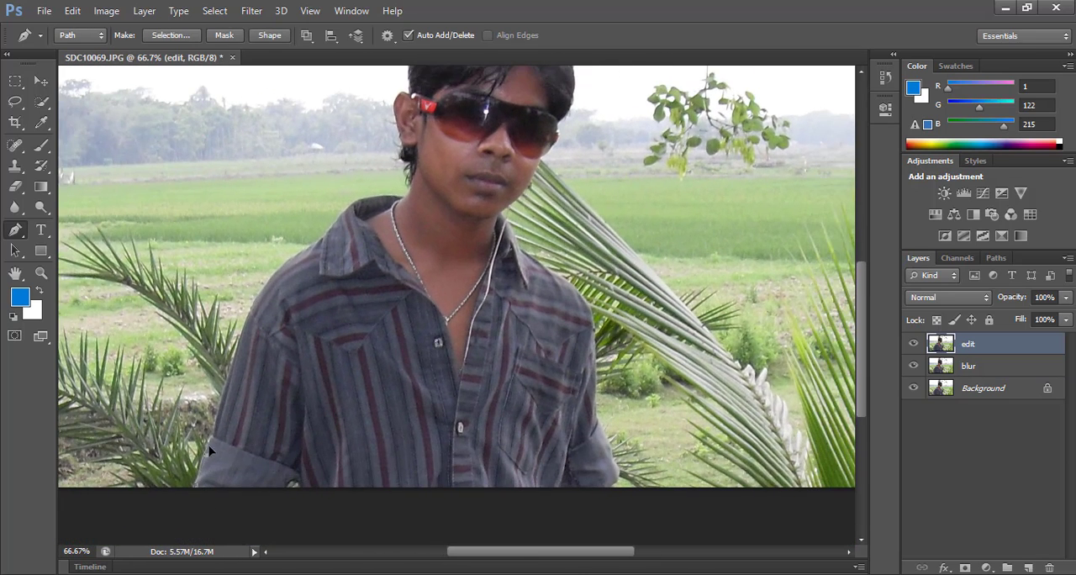
pyautogui.click(214, 430)
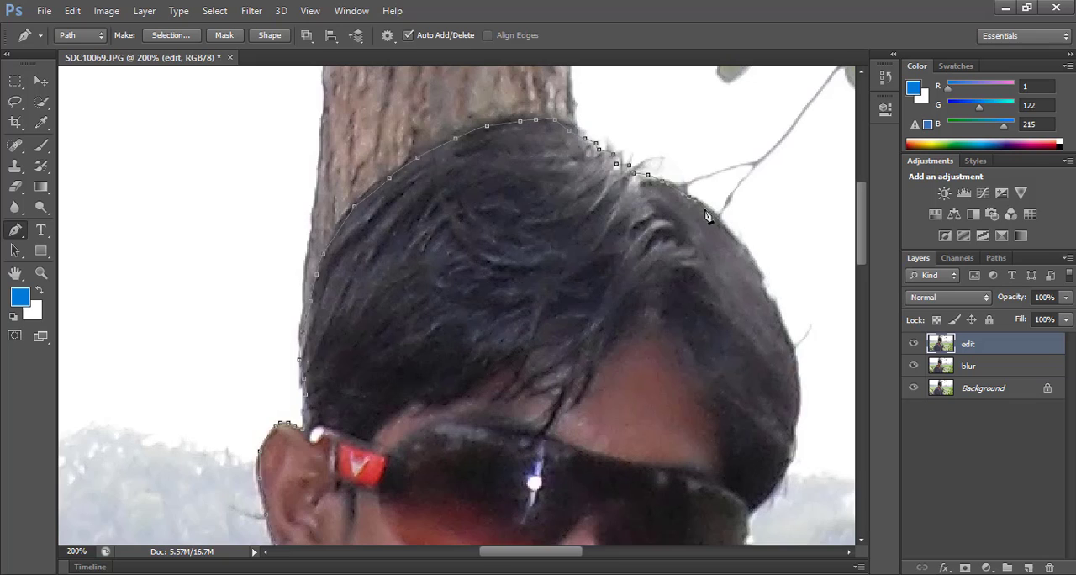
# Step: Continue the path down the right-hand side of the hair to the rim of the sunglasses
pyautogui.click(783, 387)
pyautogui.moveTo(783, 387); pyautogui.dragTo(505, 247)
pyautogui.click(503, 284)
pyautogui.click(490, 320)
pyautogui.click(470, 344)
pyautogui.click(458, 358)
# Step: Add path points around the outer right-hand edge of the sunglasses
pyautogui.hotkey('ctrl', '+')
pyautogui.moveTo(461, 433); pyautogui.dragTo(471, 332)
pyautogui.click(467, 303)
pyautogui.click(472, 335)
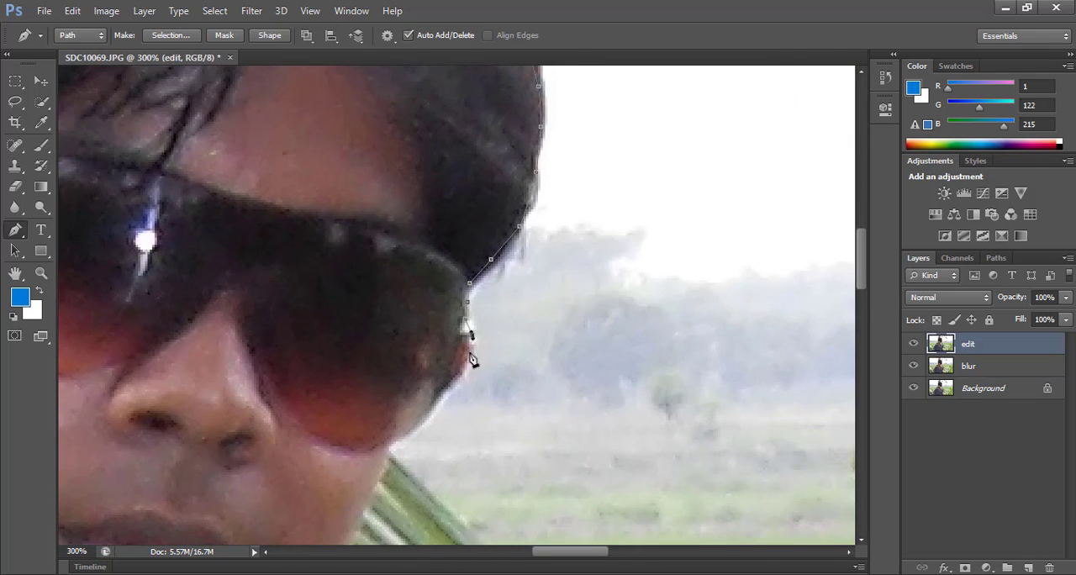
pyautogui.click(467, 360)
pyautogui.click(456, 383)
pyautogui.click(430, 411)
# Step: Trace the path along the right-hand cheek and jaw down to the shirt collar
pyautogui.moveTo(381, 538); pyautogui.dragTo(397, 404)
pyautogui.click(351, 447)
pyautogui.click(295, 497)
pyautogui.moveTo(270, 516); pyautogui.dragTo(366, 359)
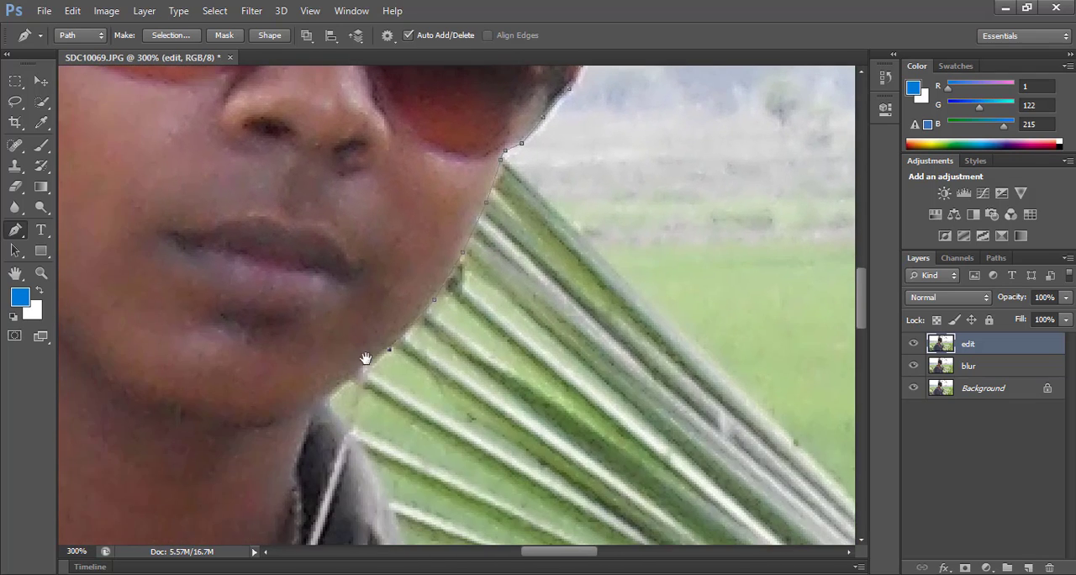
pyautogui.click(353, 373)
pyautogui.click(326, 412)
# Step: Extend the path along the collar and over the right-hand shoulder to the upper sleeve
pyautogui.click(365, 472)
pyautogui.moveTo(382, 521); pyautogui.dragTo(311, 181)
pyautogui.click(425, 245)
pyautogui.click(533, 320)
pyautogui.moveTo(581, 384); pyautogui.dragTo(432, 205)
pyautogui.click(497, 432)
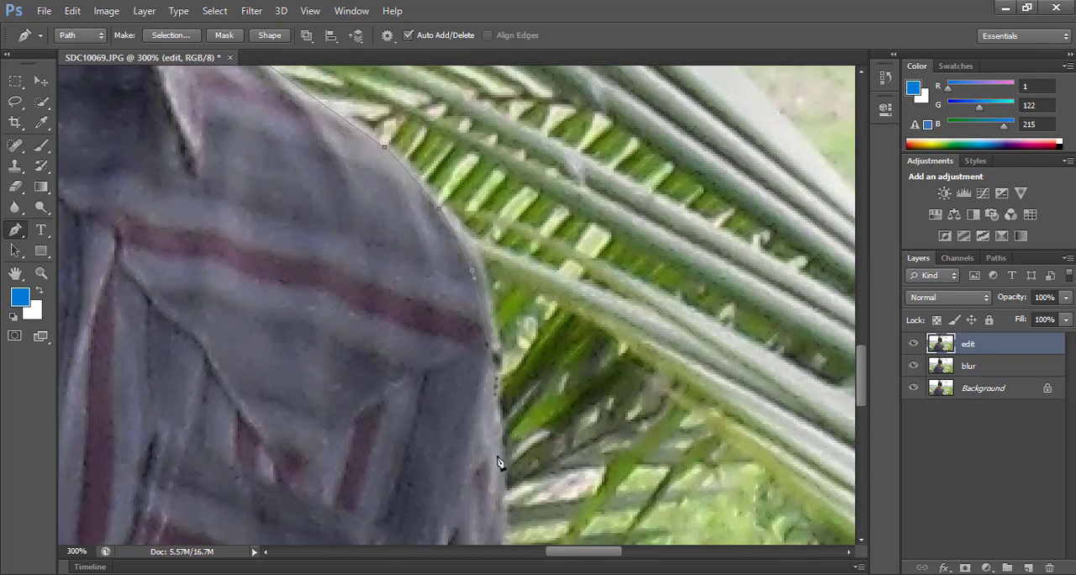
# Step: Trace the path down the right-hand sleeve and its cuff to the photo's lower edge
pyautogui.moveTo(499, 461); pyautogui.dragTo(522, 143)
pyautogui.click(558, 408)
pyautogui.moveTo(569, 482); pyautogui.dragTo(554, 212)
pyautogui.click(622, 413)
pyautogui.click(633, 458)
pyautogui.moveTo(659, 509); pyautogui.dragTo(502, 199)
pyautogui.click(477, 165)
pyautogui.click(454, 216)
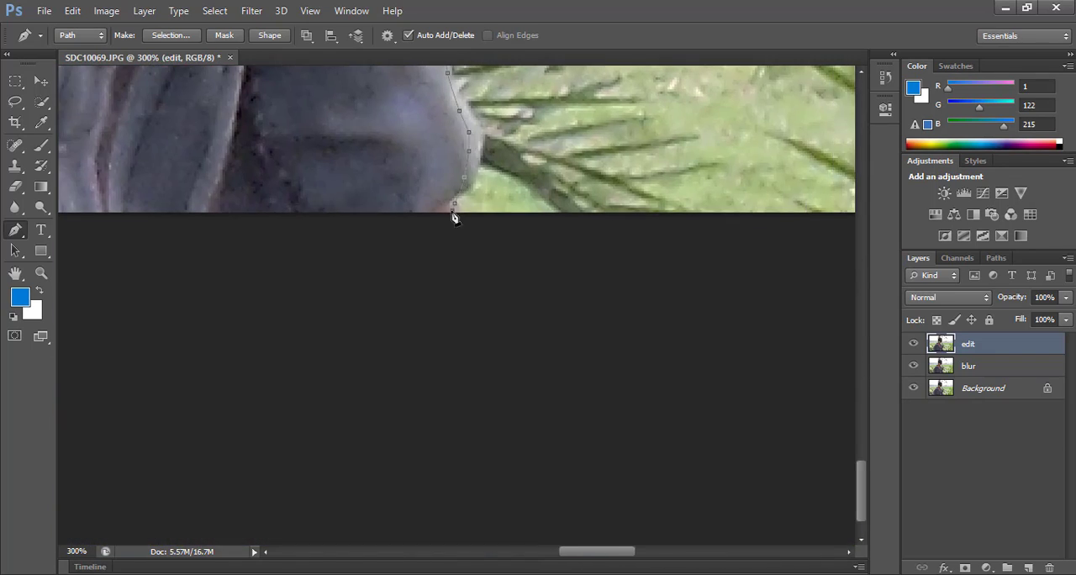
# Step: Run the path below the photo's lower edge back to its starting point at the left-hand sleeve
pyautogui.moveTo(420, 220); pyautogui.dragTo(769, 276)
pyautogui.click(118, 271)
pyautogui.moveTo(67, 251); pyautogui.dragTo(689, 290)
pyautogui.moveTo(347, 236); pyautogui.dragTo(598, 234)
pyautogui.click(372, 341)
pyautogui.click(387, 316)
# Step: Convert the finished outline path around the man into a selection
pyautogui.moveTo(675, 207); pyautogui.dragTo(493, 324)
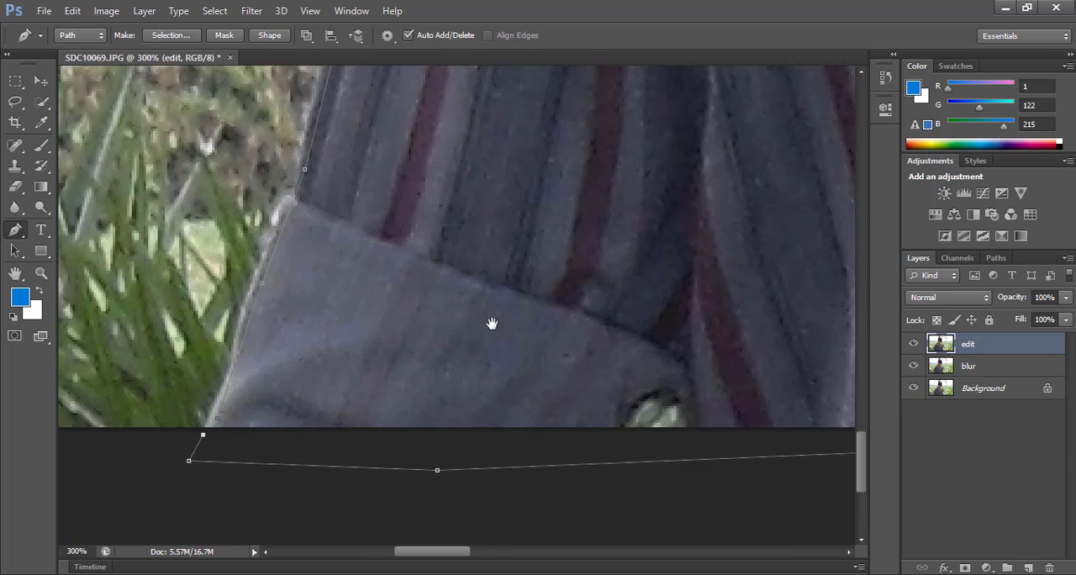
pyautogui.hotkey('ctrl', '-')
pyautogui.hotkey('ctrl', '-')
pyautogui.hotkey('ctrl', '-')
pyautogui.moveTo(621, 192); pyautogui.dragTo(482, 374)
pyautogui.moveTo(528, 285); pyautogui.dragTo(478, 282)
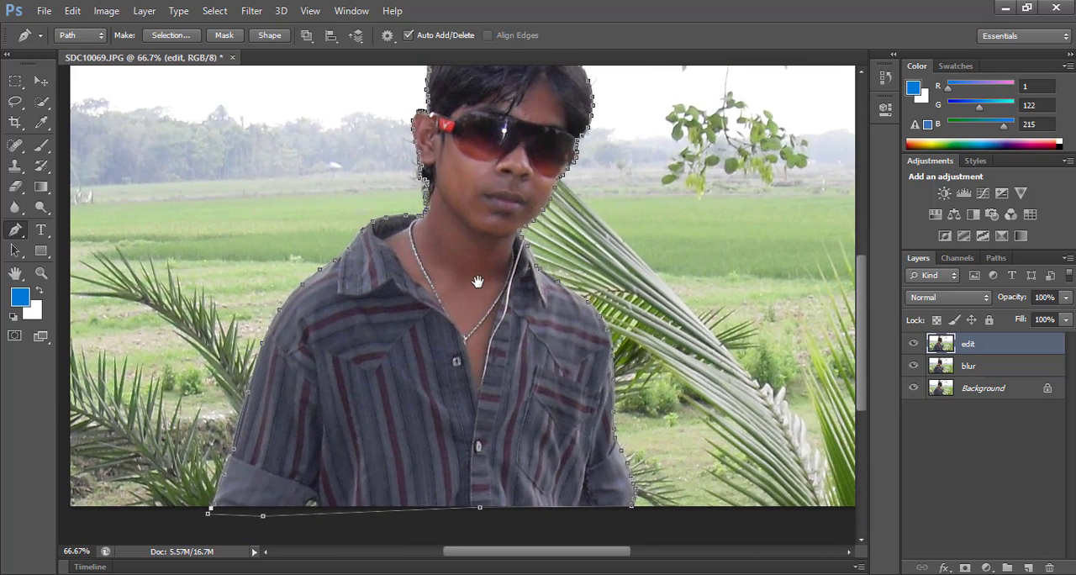
pyautogui.hotkey('ctrl', 'Return')
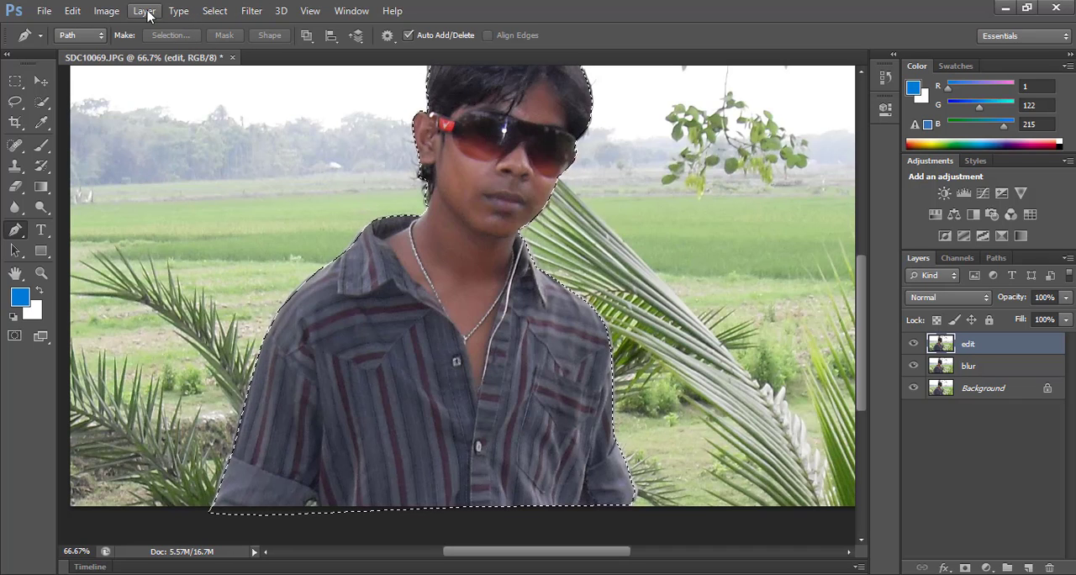
# Step: Feather the selection around the man with a radius of 2 pixels
pyautogui.click(214, 11)
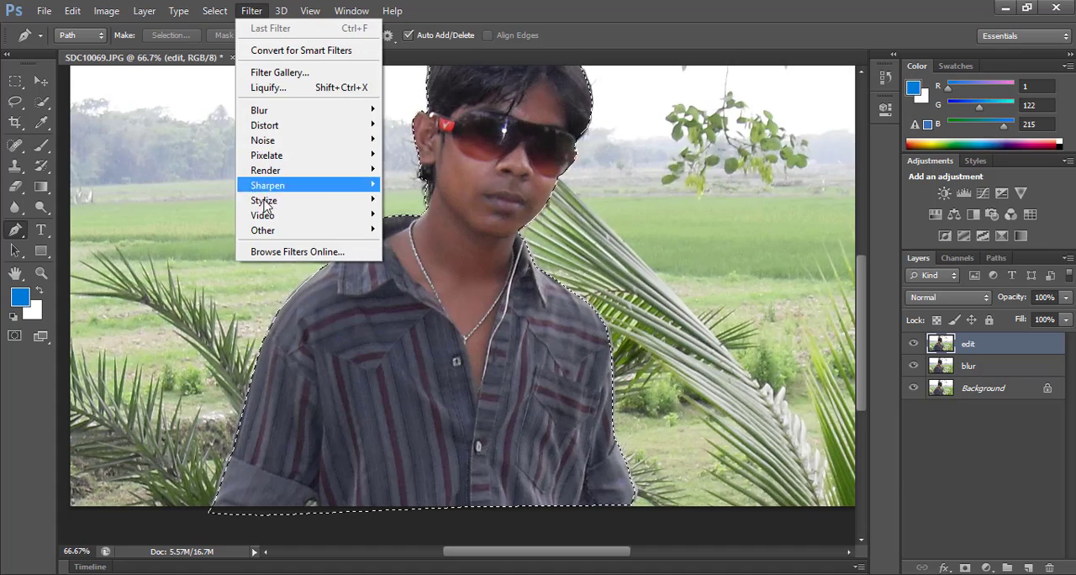
pyautogui.click(251, 10)
pyautogui.click(215, 14)
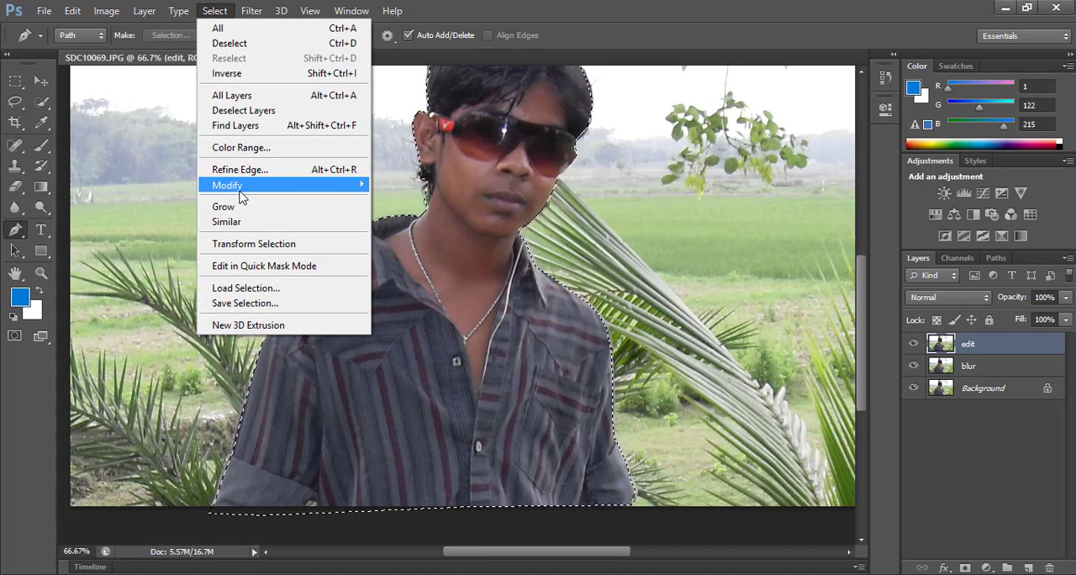
pyautogui.moveTo(244, 185)
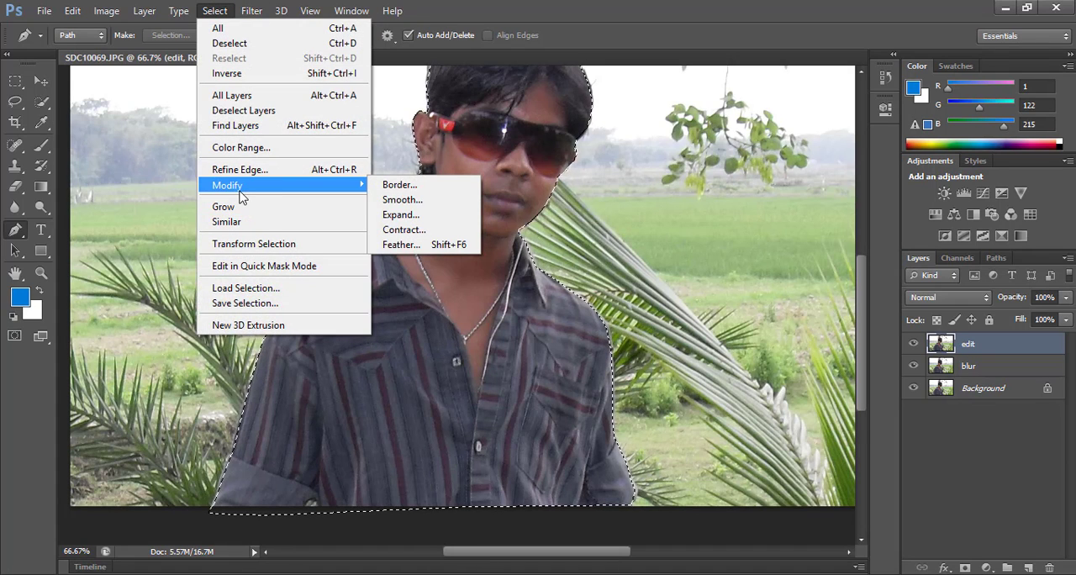
pyautogui.click(407, 243)
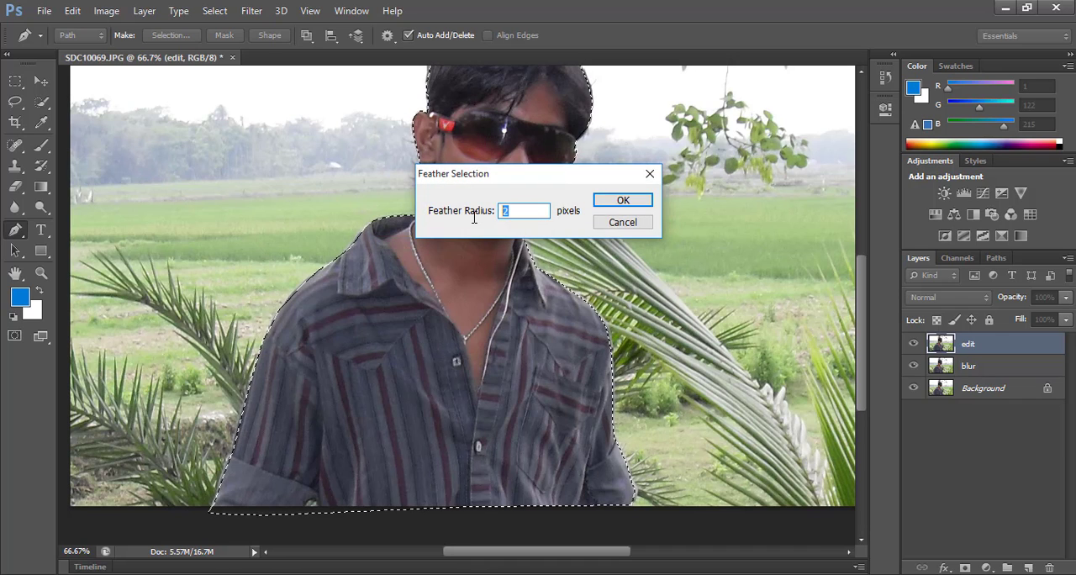
pyautogui.write('2')
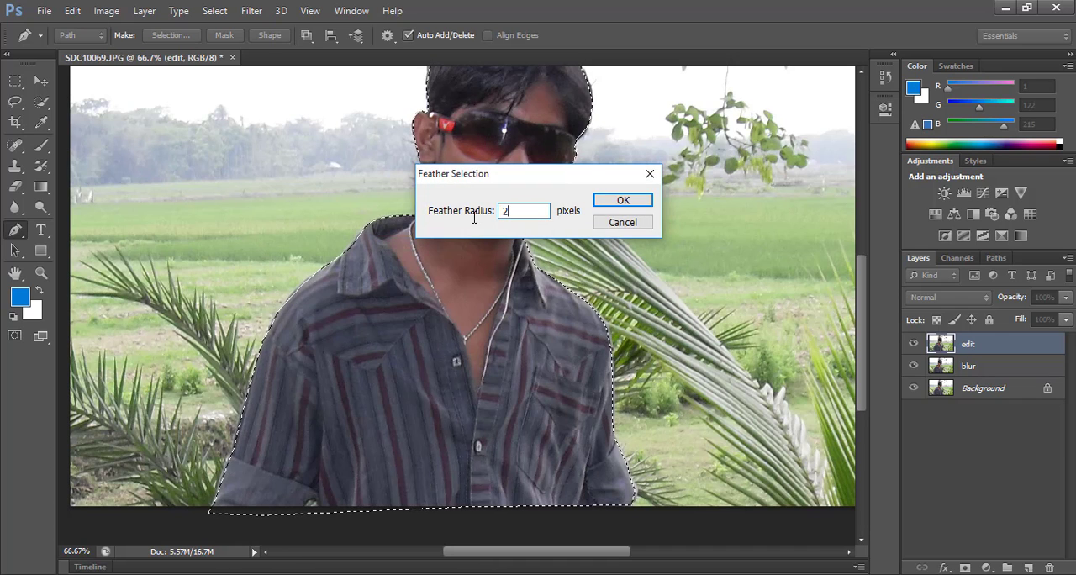
pyautogui.press('Return')
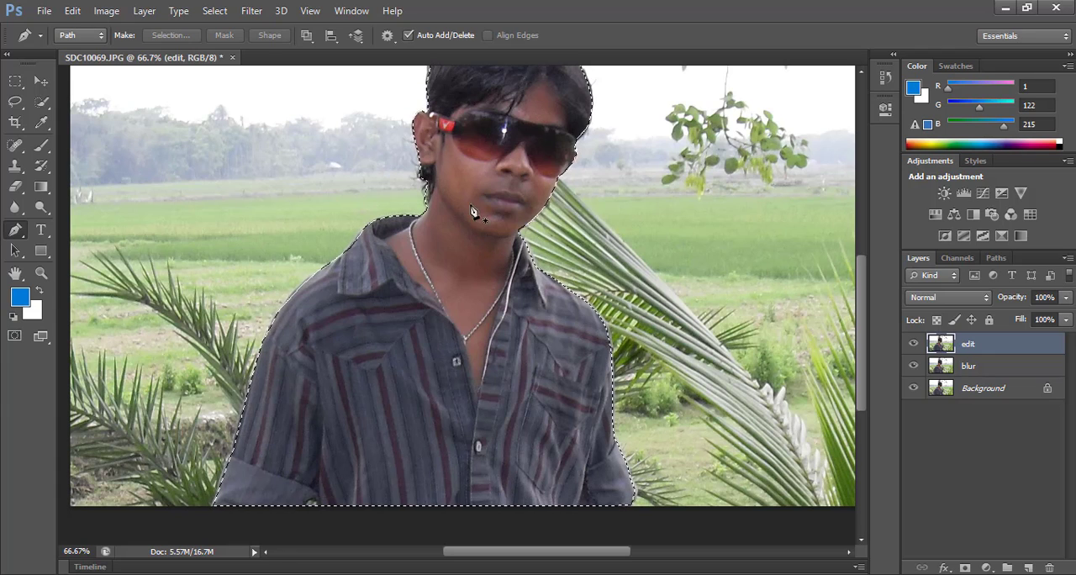
# Step: Open Refine Edge for the man's selection and brush the hair edge below his ear with the refine brush at size 35
pyautogui.press('v')
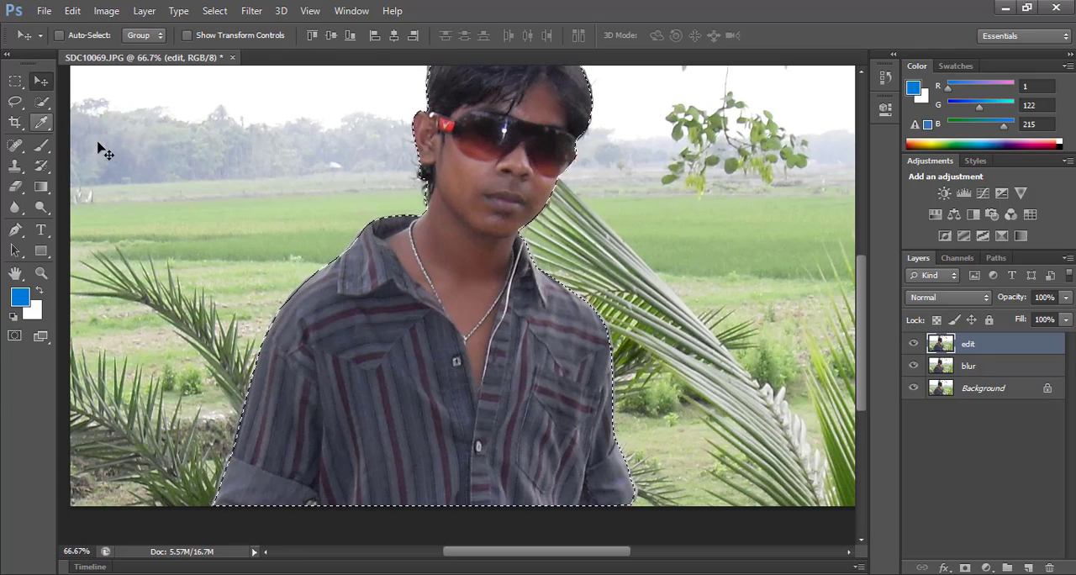
pyautogui.click(16, 84)
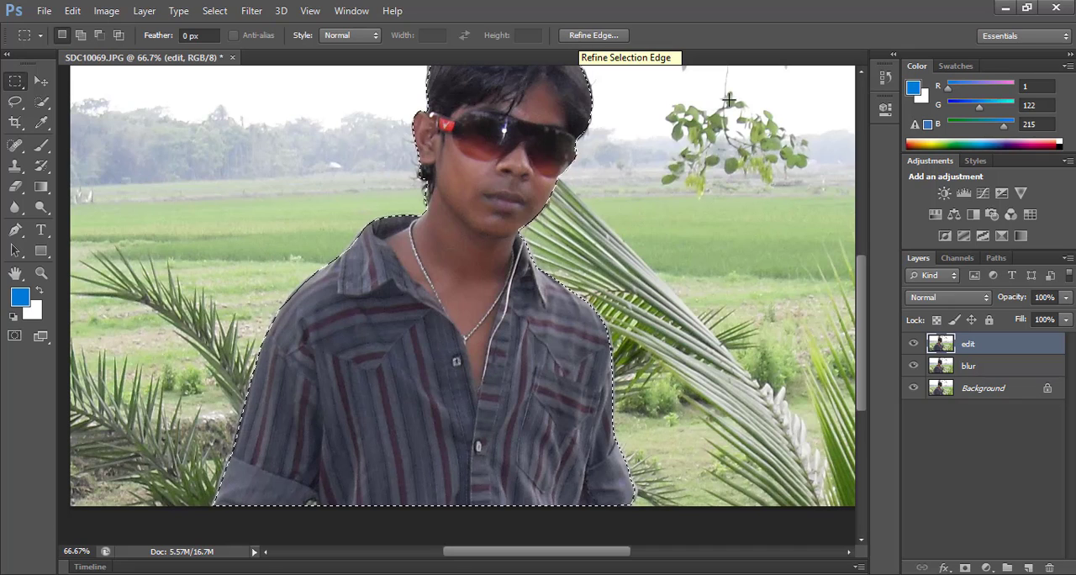
pyautogui.click(598, 37)
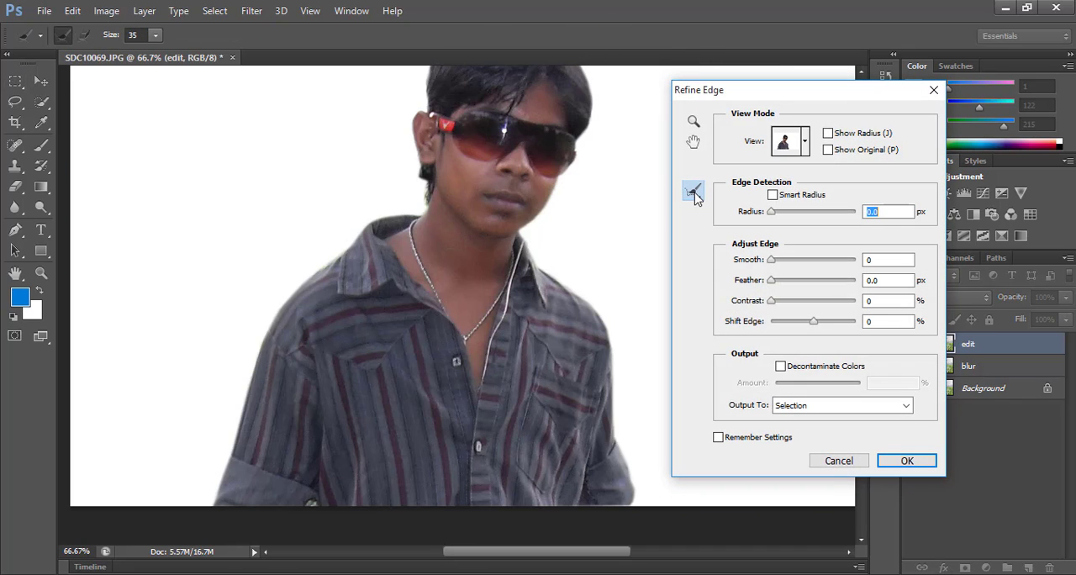
pyautogui.hotkey('ctrl', '+')
pyautogui.hotkey('ctrl', '+')
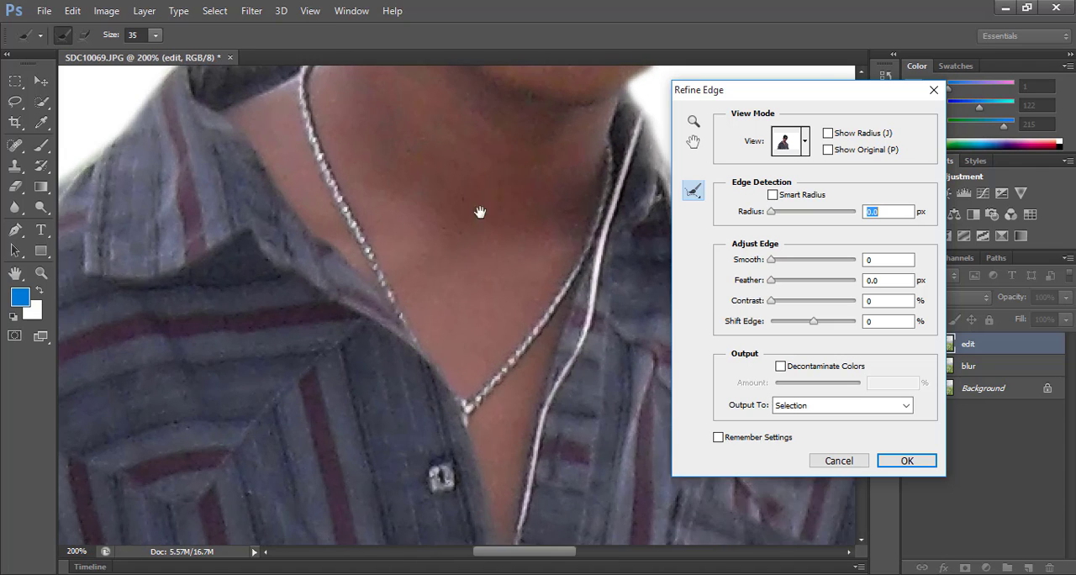
pyautogui.moveTo(479, 212); pyautogui.dragTo(425, 536)
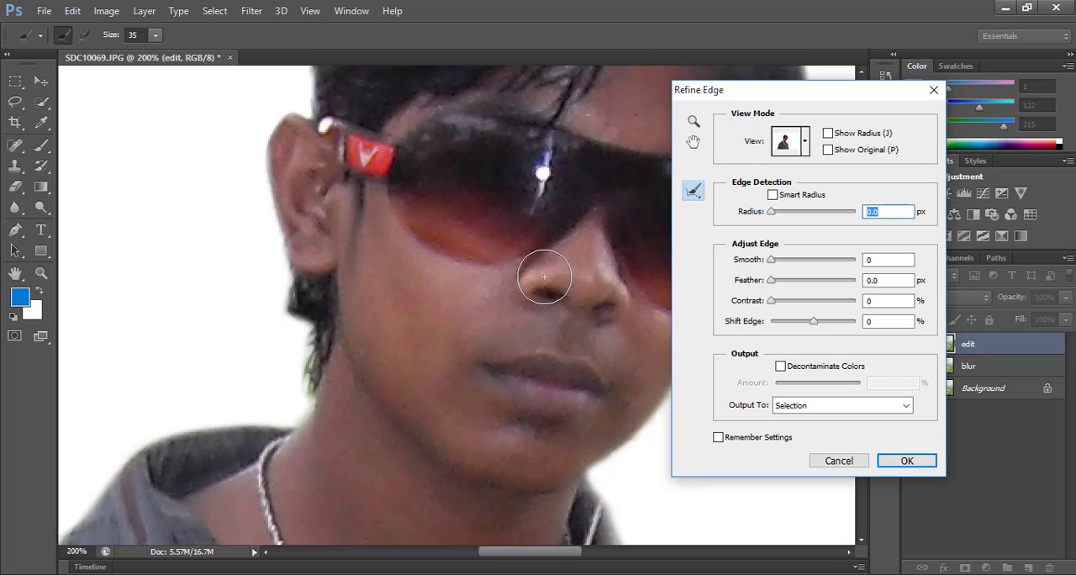
pyautogui.moveTo(300, 380)
pyautogui.mouseDown()
pyautogui.moveTo(301, 340)
pyautogui.moveTo(285, 294)
pyautogui.mouseUp()
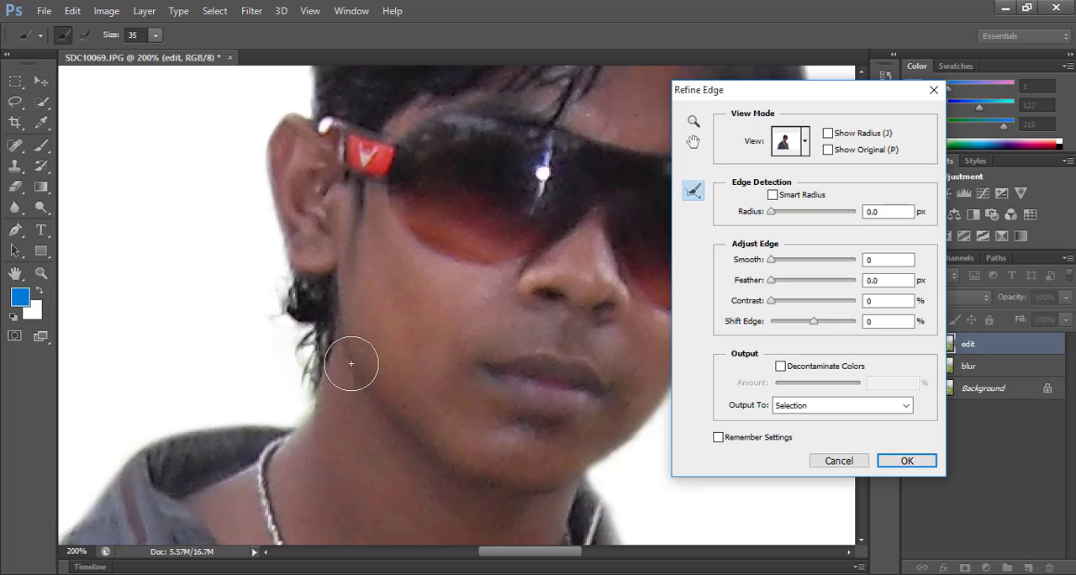
# Step: Refine the selection edge along the top of the hair with the brush reduced to size 20, then 15, and apply the refinement
pyautogui.moveTo(289, 251); pyautogui.dragTo(275, 447)
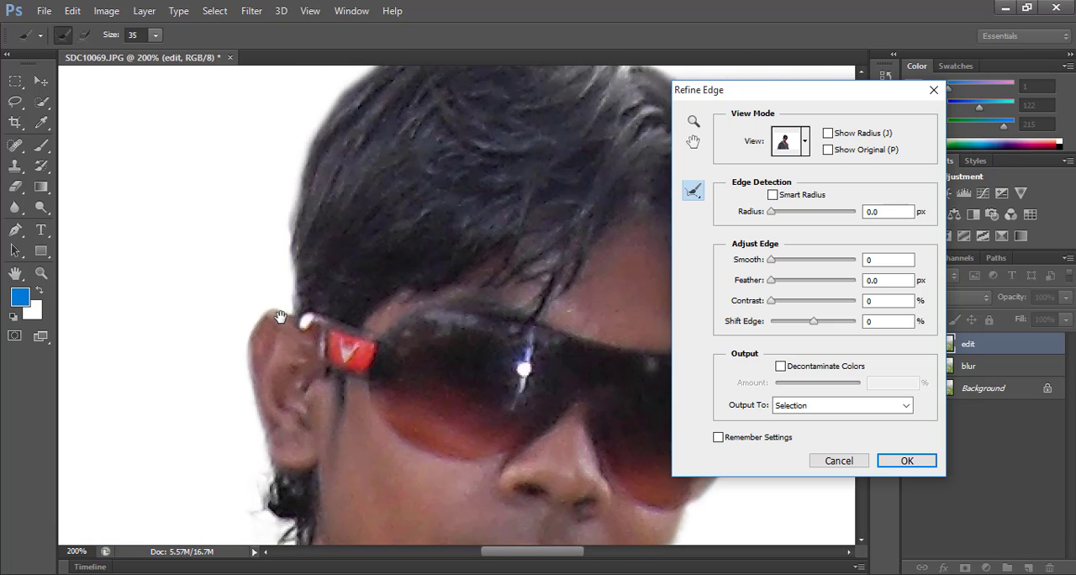
pyautogui.moveTo(280, 317); pyautogui.dragTo(180, 463)
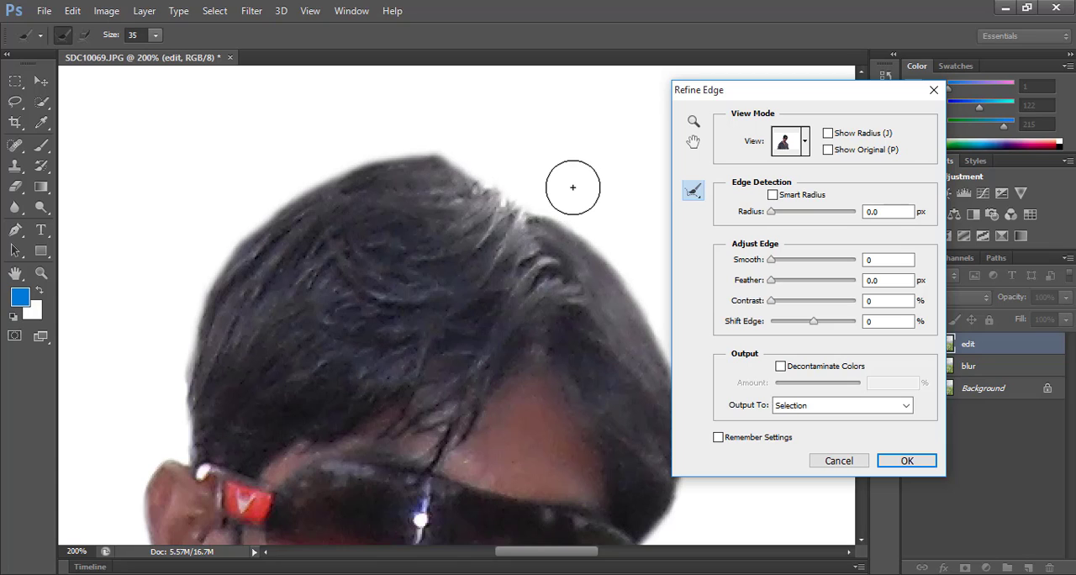
pyautogui.press('[')
pyautogui.press('[')
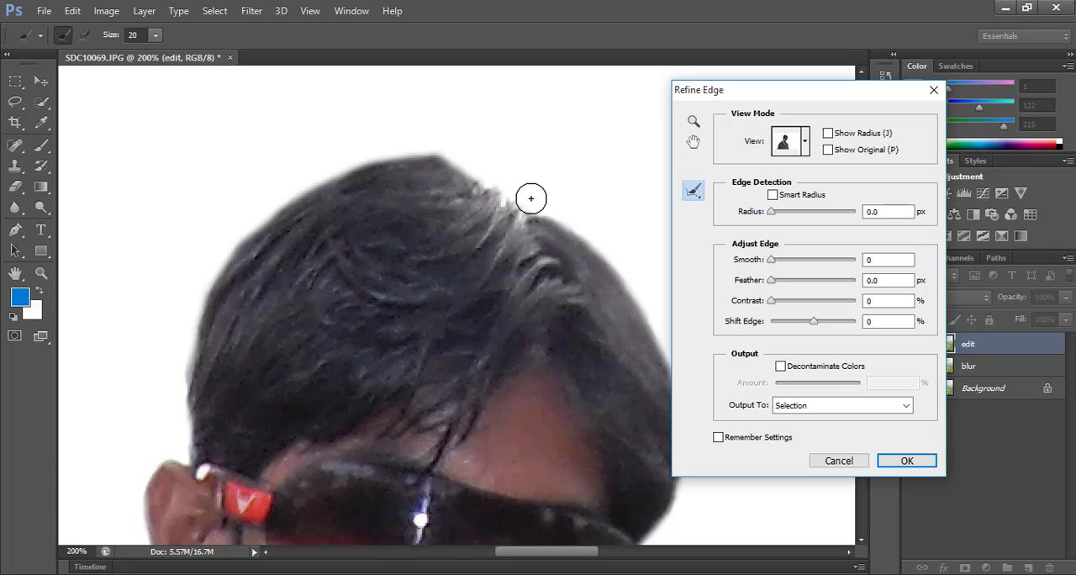
pyautogui.moveTo(494, 183)
pyautogui.mouseDown()
pyautogui.moveTo(425, 151)
pyautogui.moveTo(336, 168)
pyautogui.mouseUp()
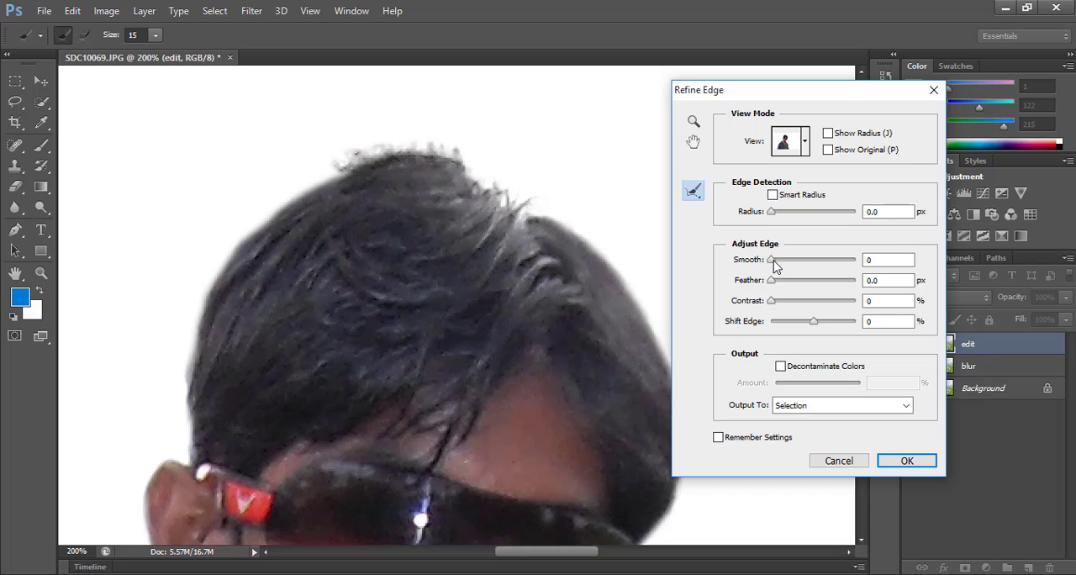
pyautogui.moveTo(774, 264); pyautogui.dragTo(766, 291)
pyautogui.click(904, 465)
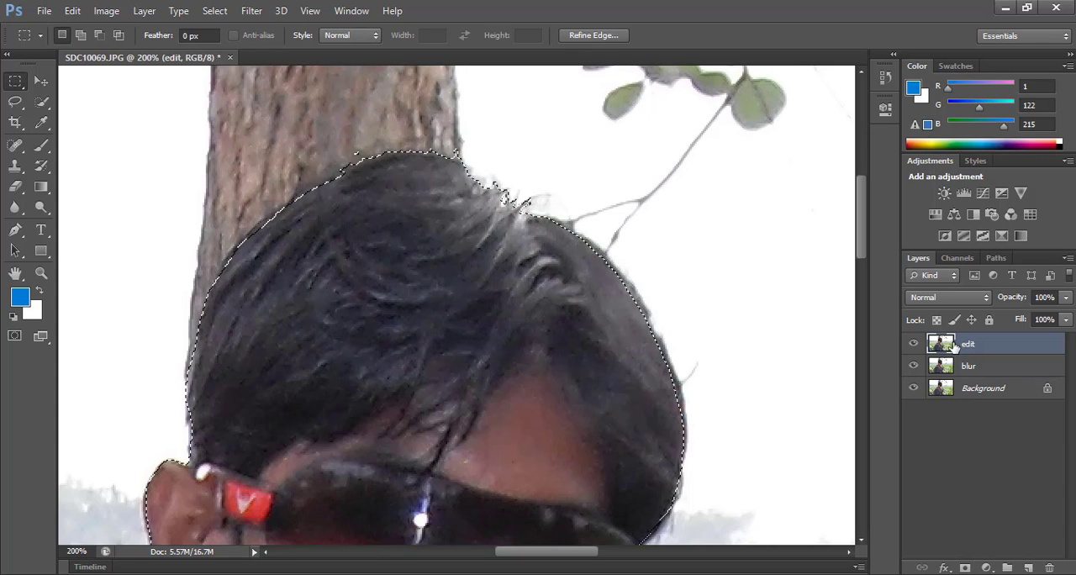
# Step: Add a layer mask to the edit layer from the refined selection of the man
pyautogui.click(963, 568)
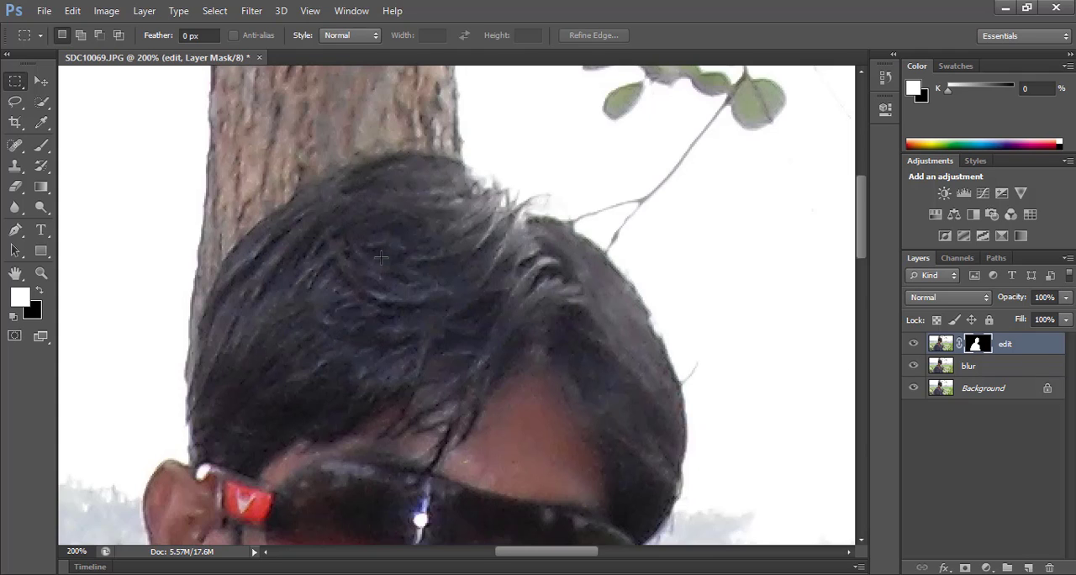
pyautogui.scroll(-3, 381, 256)
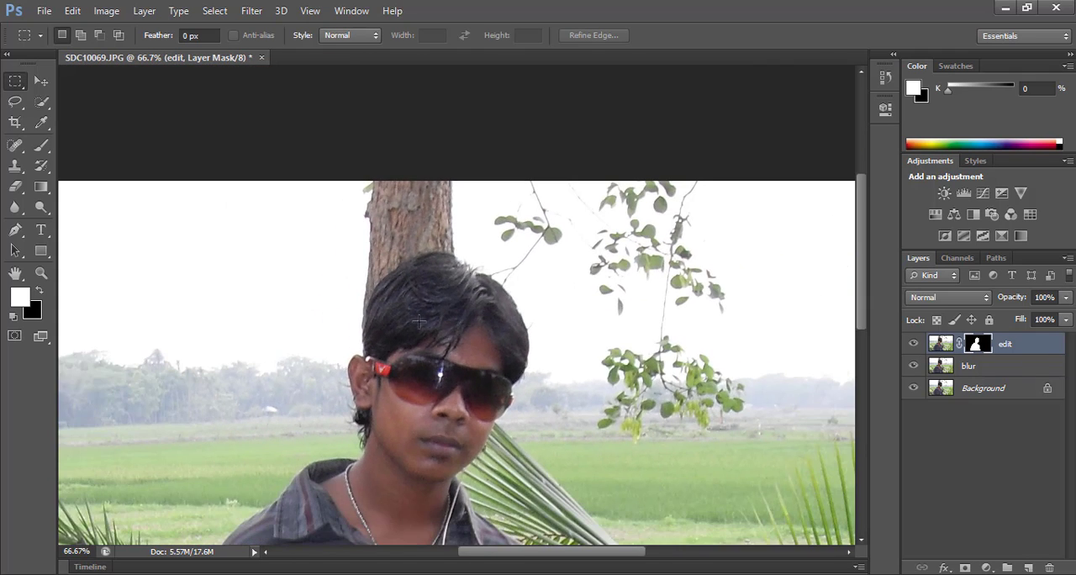
pyautogui.moveTo(413, 324); pyautogui.dragTo(425, 227)
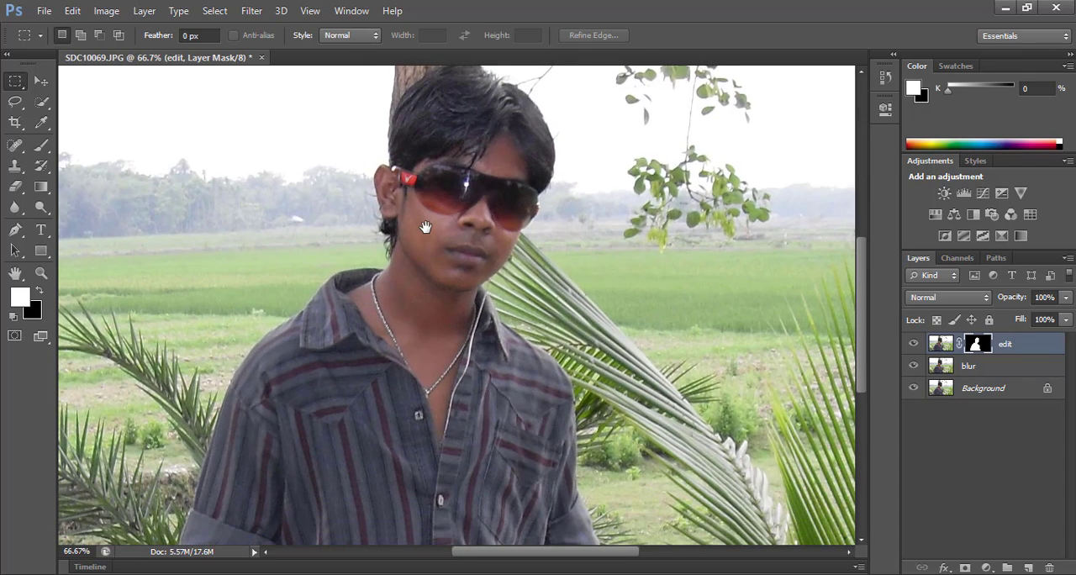
pyautogui.scroll(-1, 425, 227)
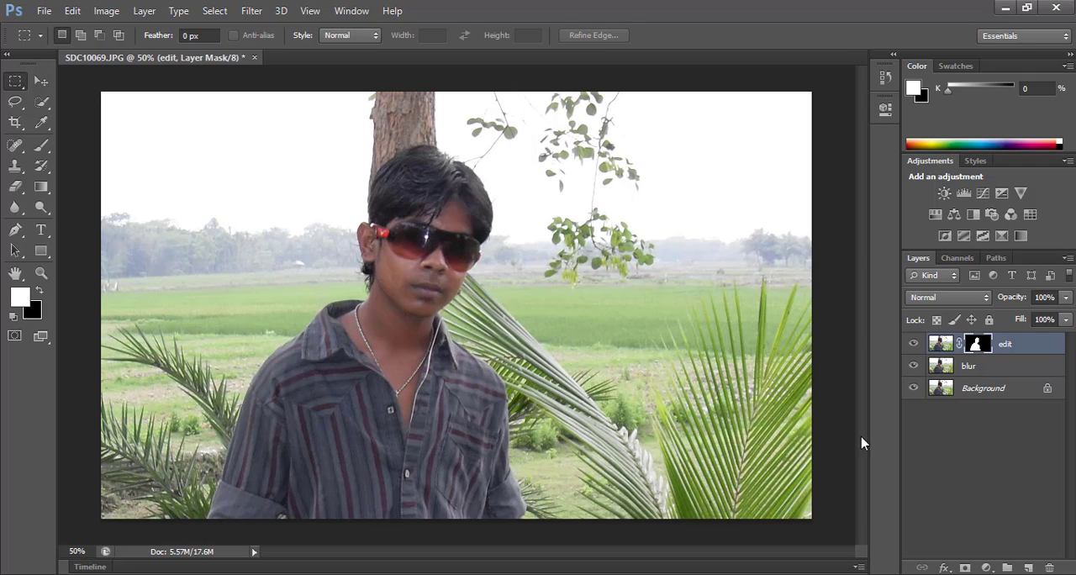
# Step: Load the edit layer's mask as a selection and fill it on the blur layer with Content-Aware, Normal mode, 100% opacity
pyautogui.keyDown('ctrl'); pyautogui.click(979, 346); pyautogui.keyUp('ctrl')
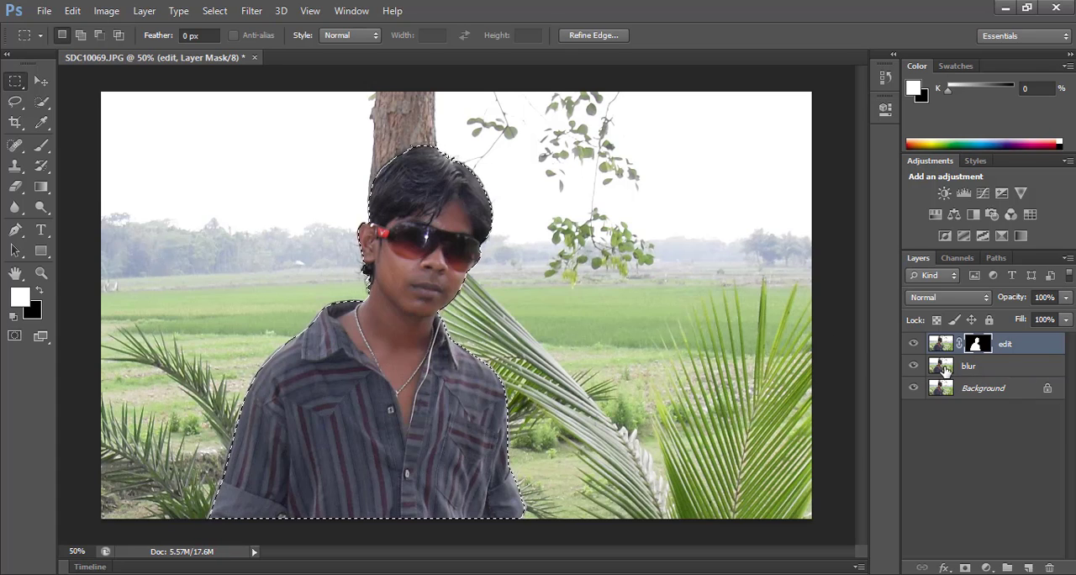
pyautogui.click(945, 370)
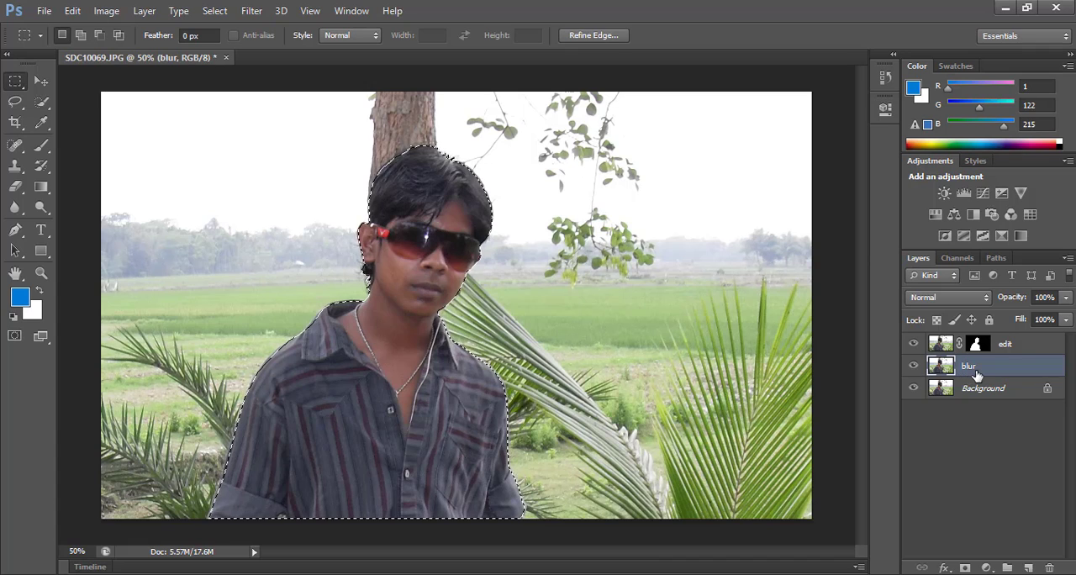
pyautogui.rightClick(377, 364)
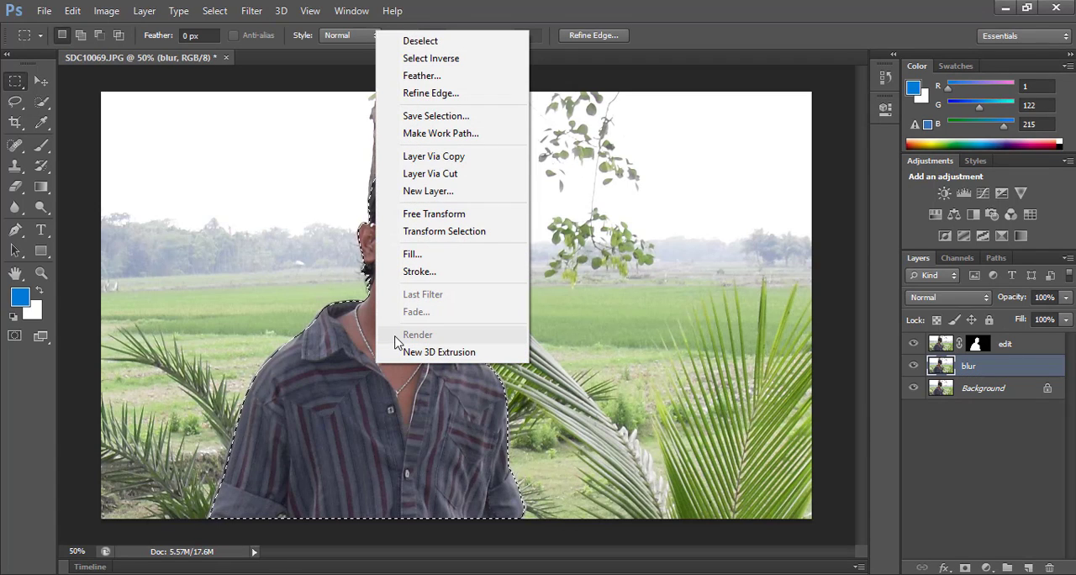
pyautogui.click(435, 255)
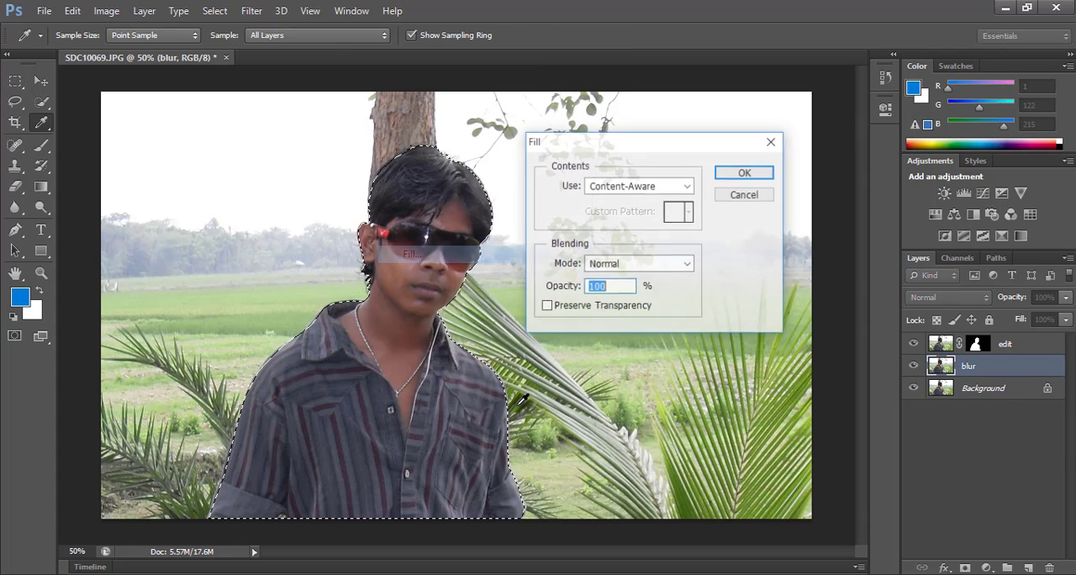
pyautogui.click(611, 192)
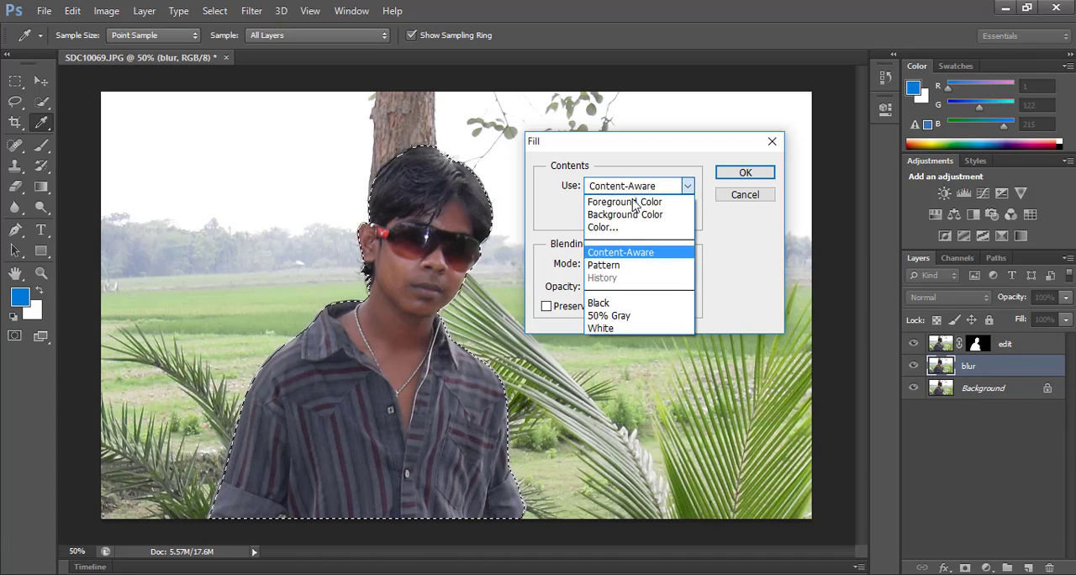
pyautogui.click(660, 255)
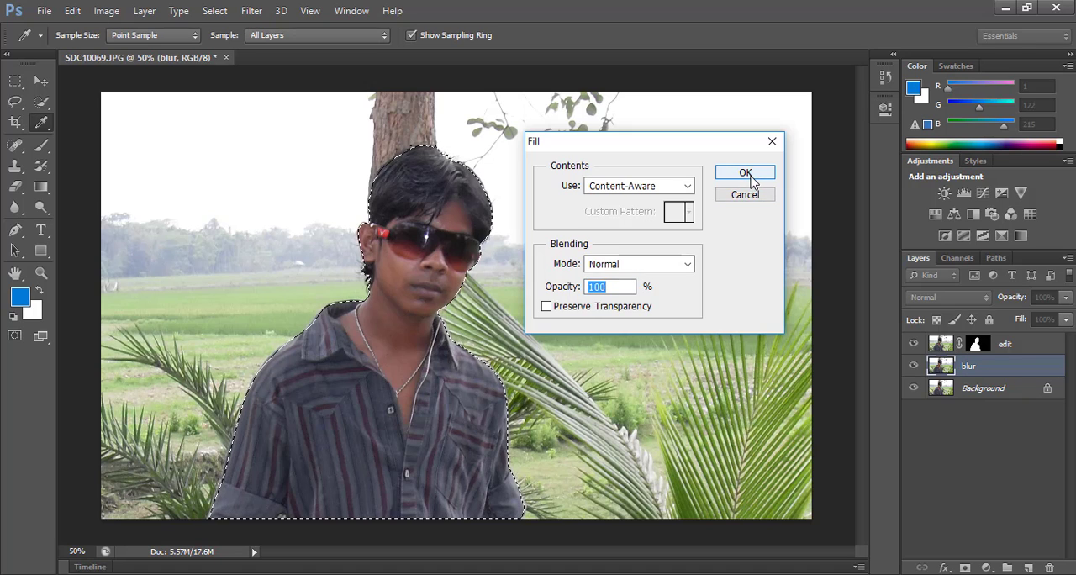
pyautogui.click(748, 175)
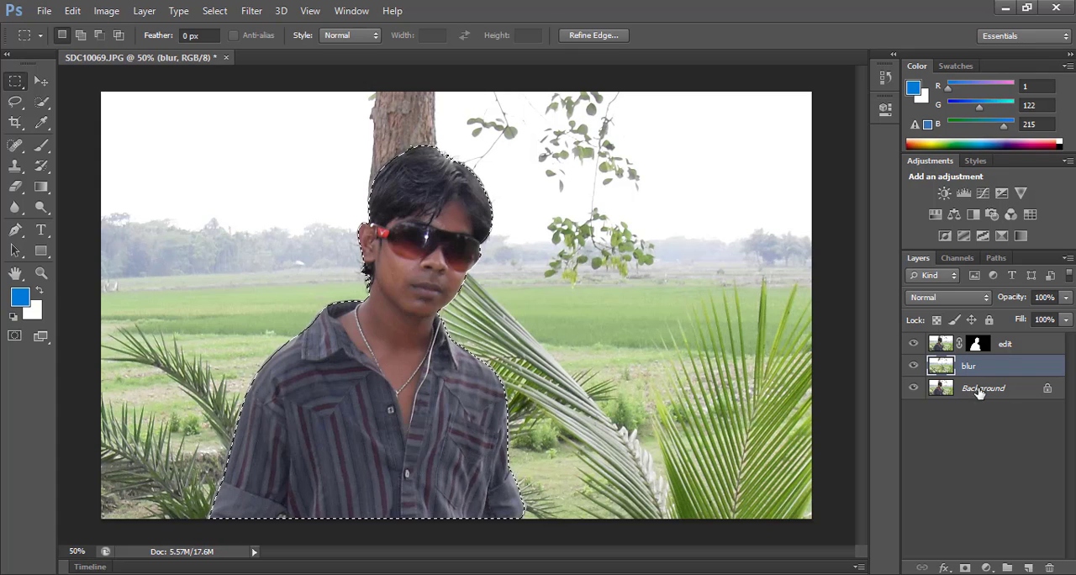
# Step: Toggle the visibility of the edit and blur layers to examine the filled background behind the man
pyautogui.click(913, 345)
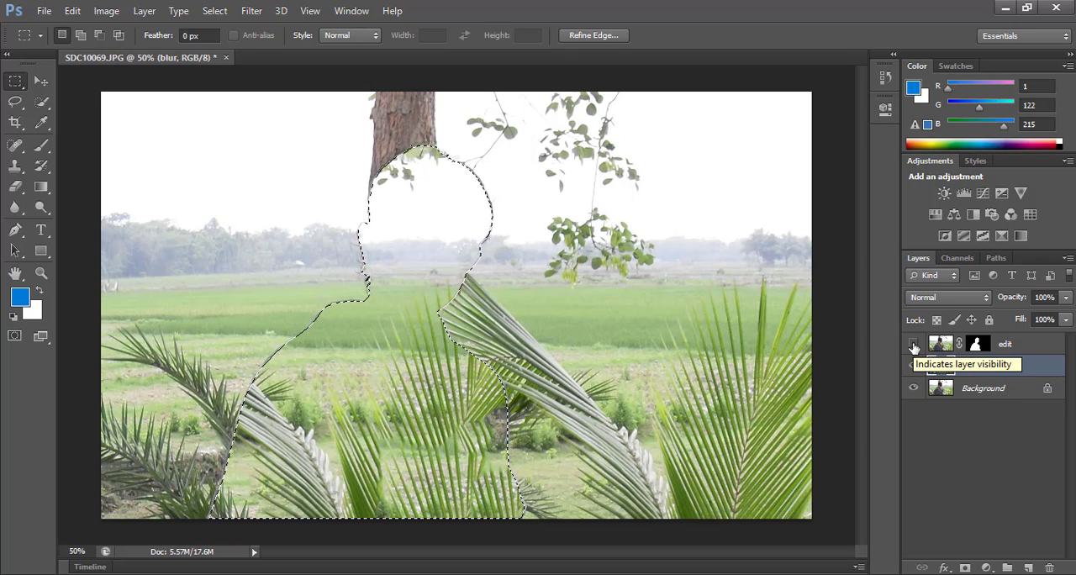
pyautogui.click(914, 345)
pyautogui.click(914, 345)
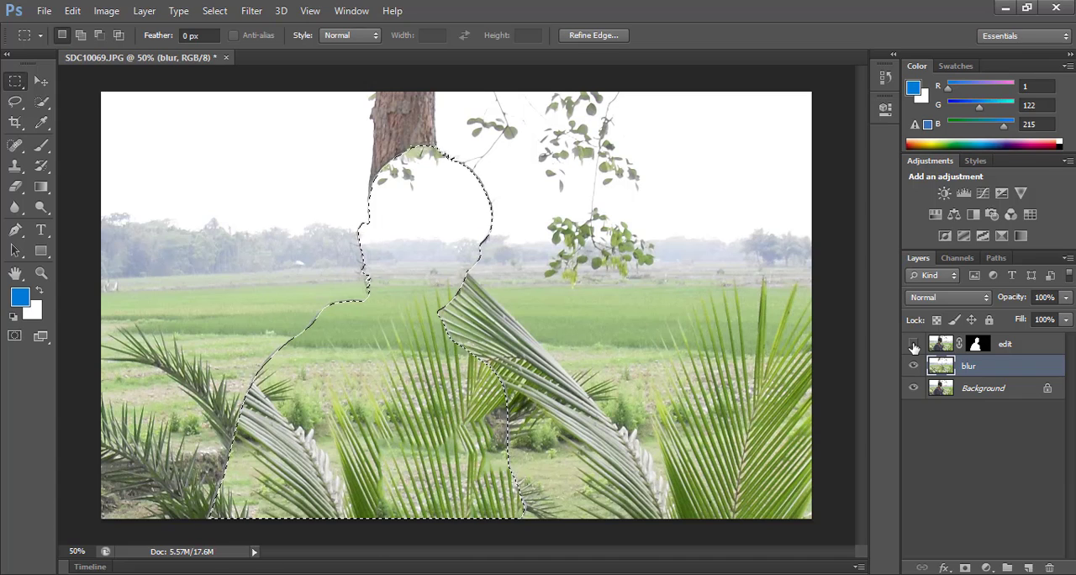
pyautogui.click(914, 345)
pyautogui.click(913, 345)
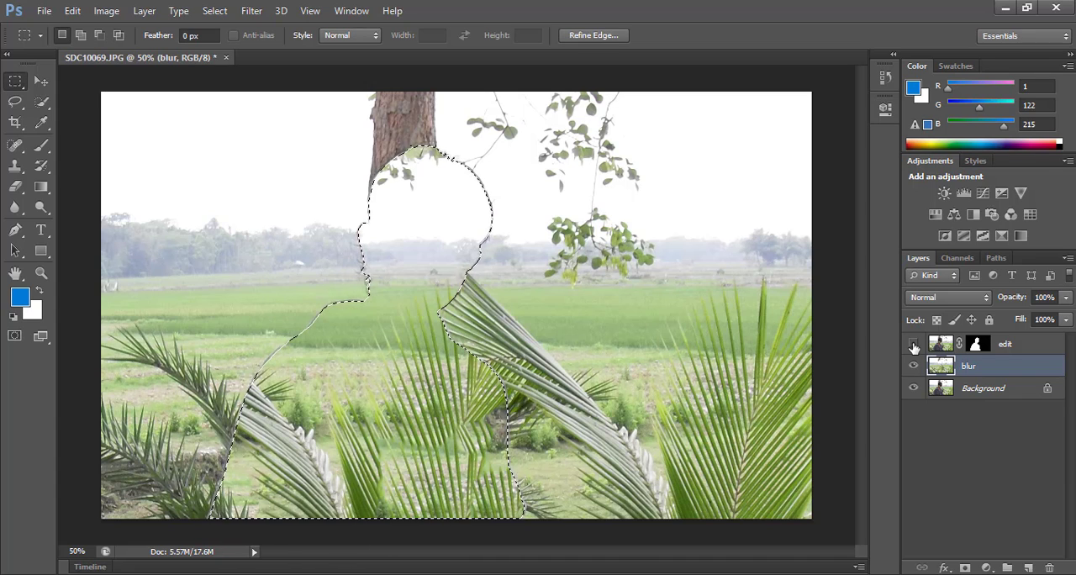
pyautogui.click(914, 345)
pyautogui.click(914, 345)
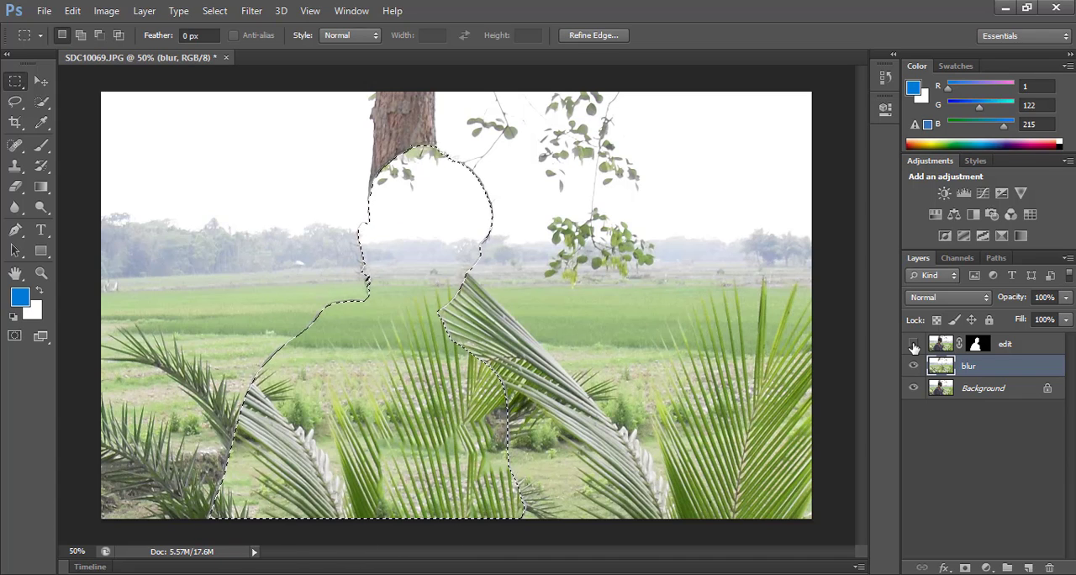
pyautogui.click(913, 346)
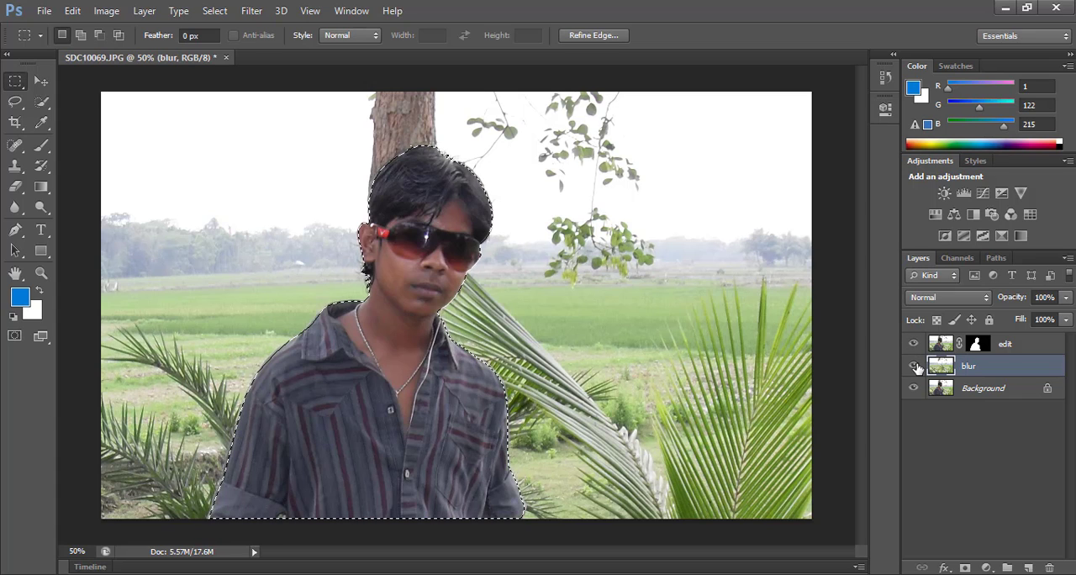
pyautogui.click(916, 367)
pyautogui.click(916, 366)
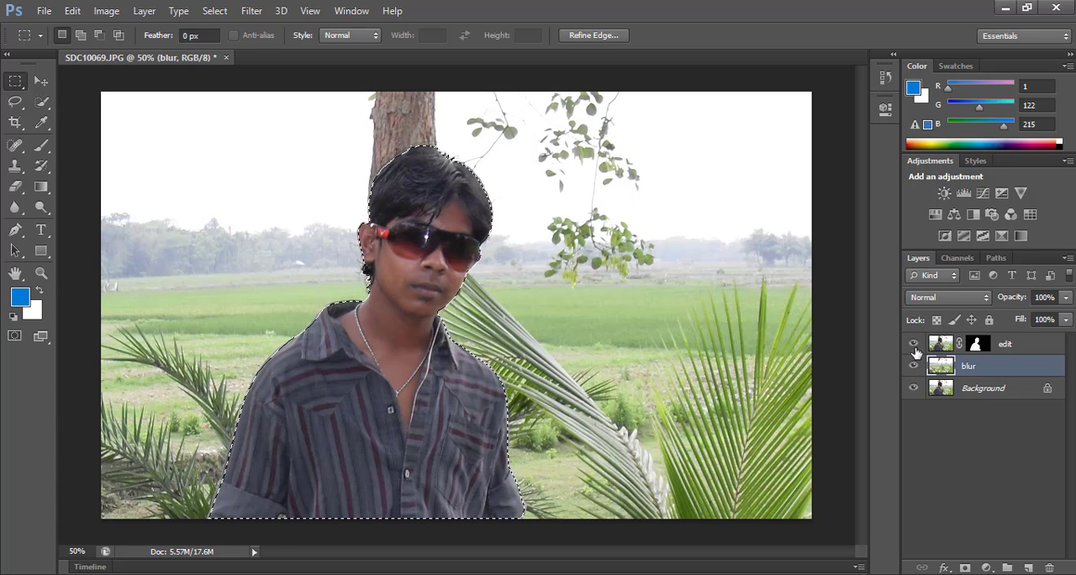
pyautogui.click(913, 345)
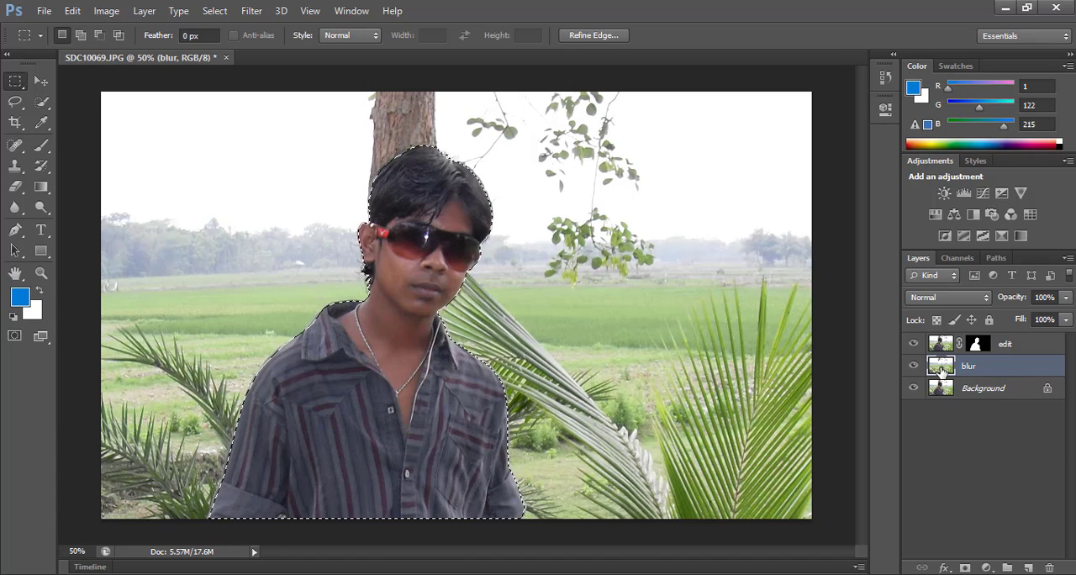
# Step: Hide the edit layer and invert the selection on the blur layer to cover everything around the man
pyautogui.click(912, 343)
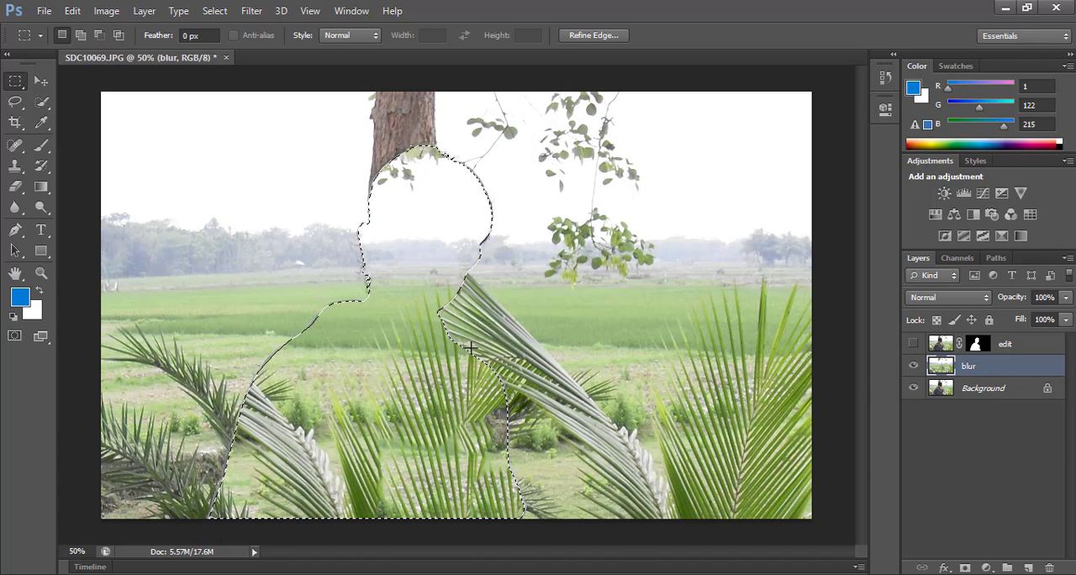
pyautogui.doubleClick(958, 368)
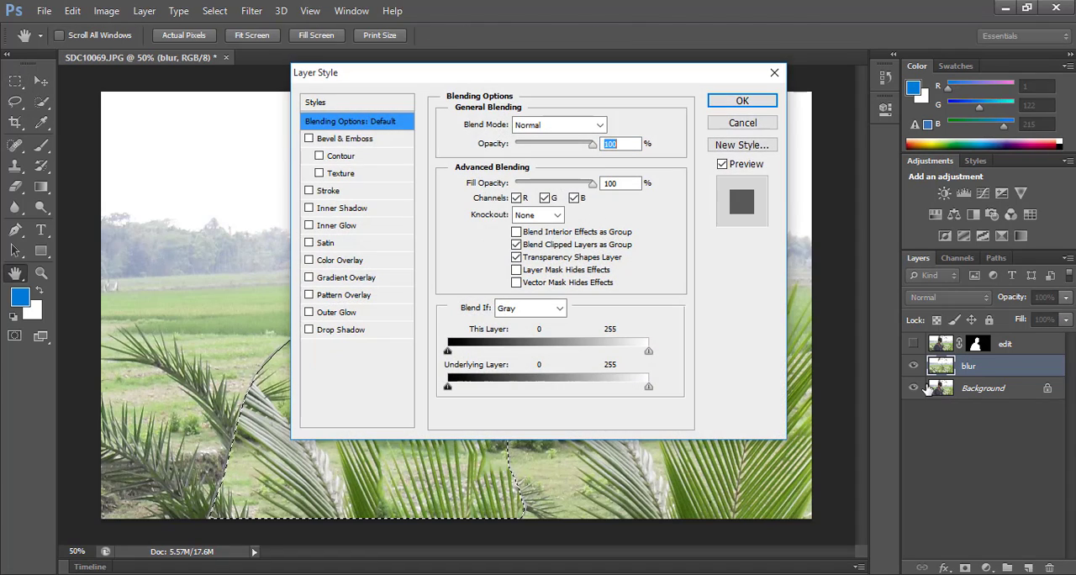
pyautogui.click(774, 73)
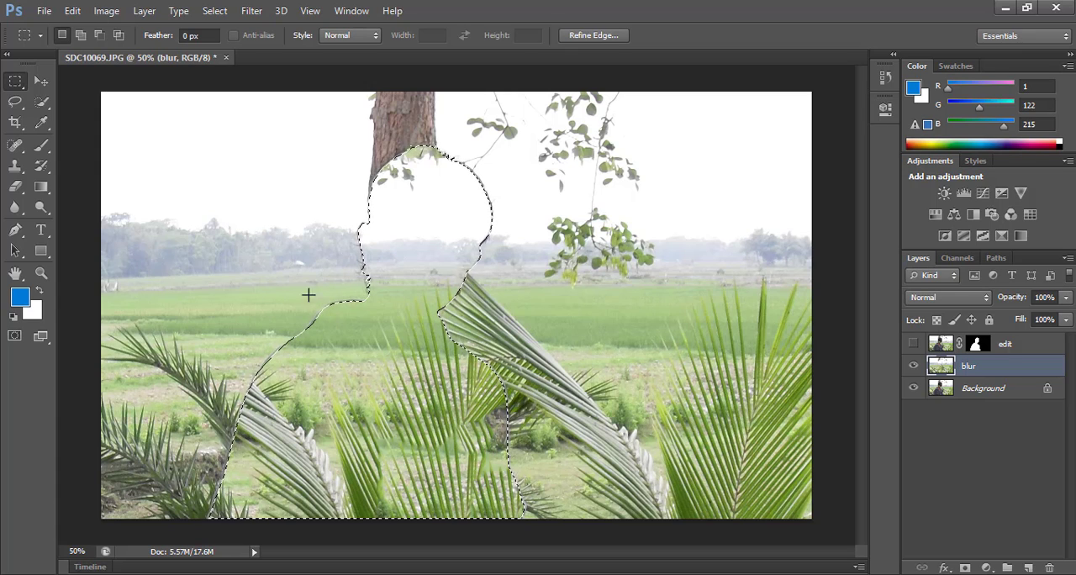
pyautogui.click(212, 11)
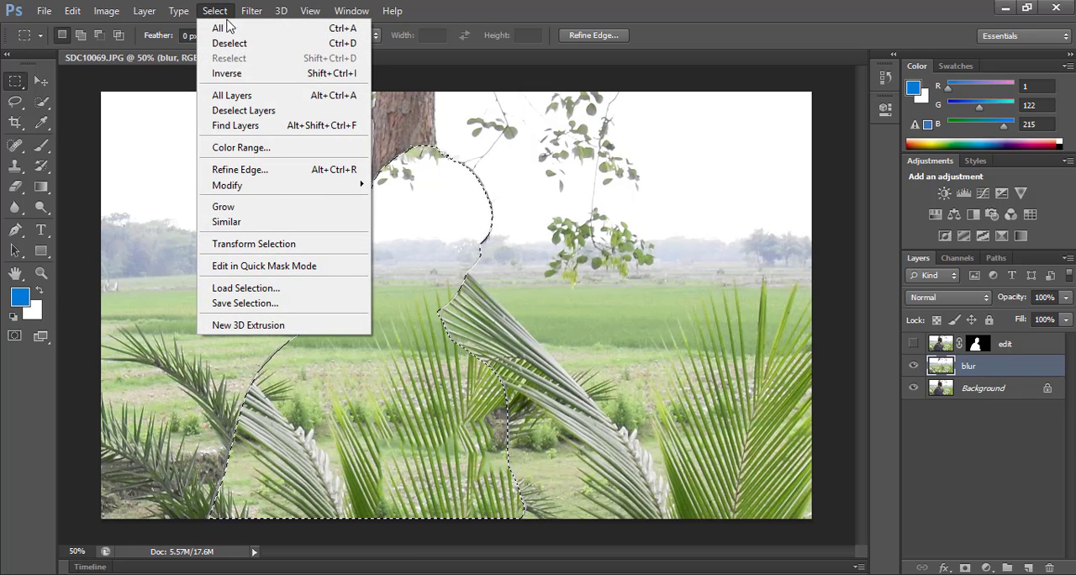
pyautogui.click(263, 81)
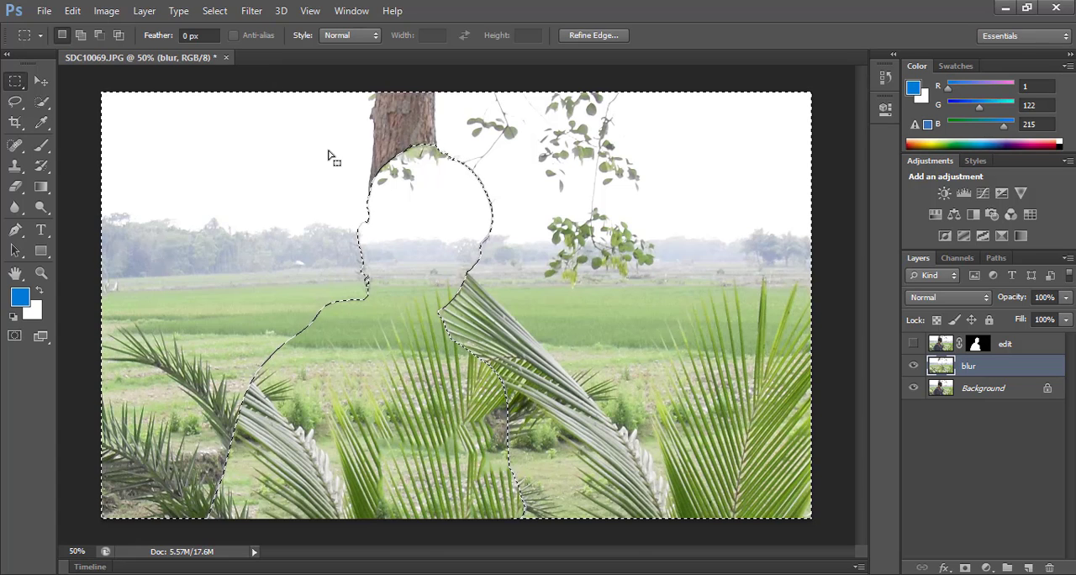
# Step: Apply a Gaussian Blur with a 12.7-pixel radius to the selected background on the blur layer and show the edit layer again
pyautogui.click(253, 12)
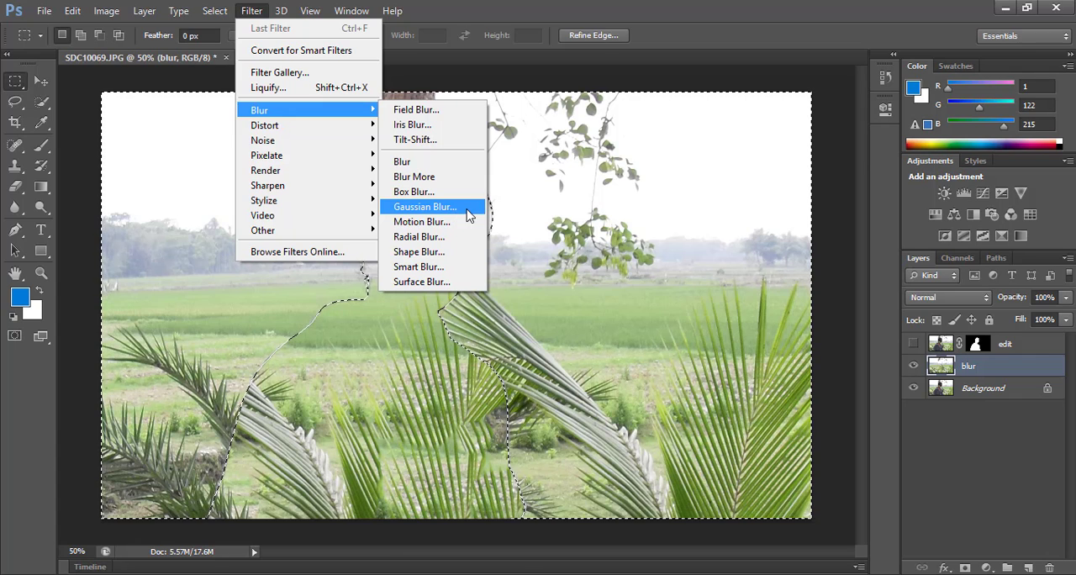
pyautogui.click(448, 210)
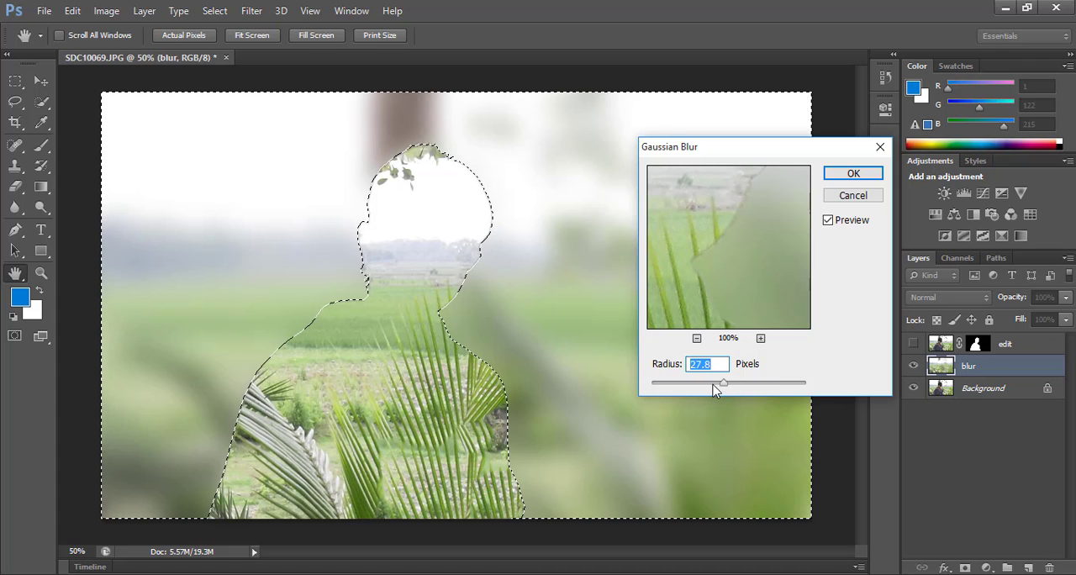
pyautogui.moveTo(721, 384)
pyautogui.mouseDown()
pyautogui.moveTo(645, 385)
pyautogui.moveTo(706, 389)
pyautogui.mouseUp()
pyautogui.moveTo(710, 388)
pyautogui.mouseDown()
pyautogui.moveTo(803, 384)
pyautogui.moveTo(657, 384)
pyautogui.moveTo(716, 389)
pyautogui.mouseUp()
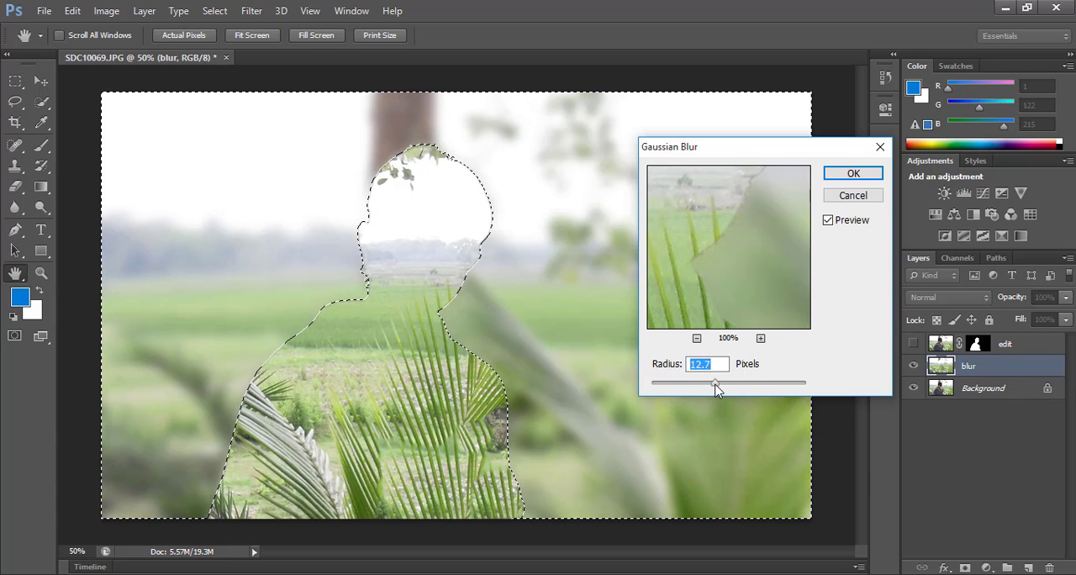
pyautogui.click(866, 174)
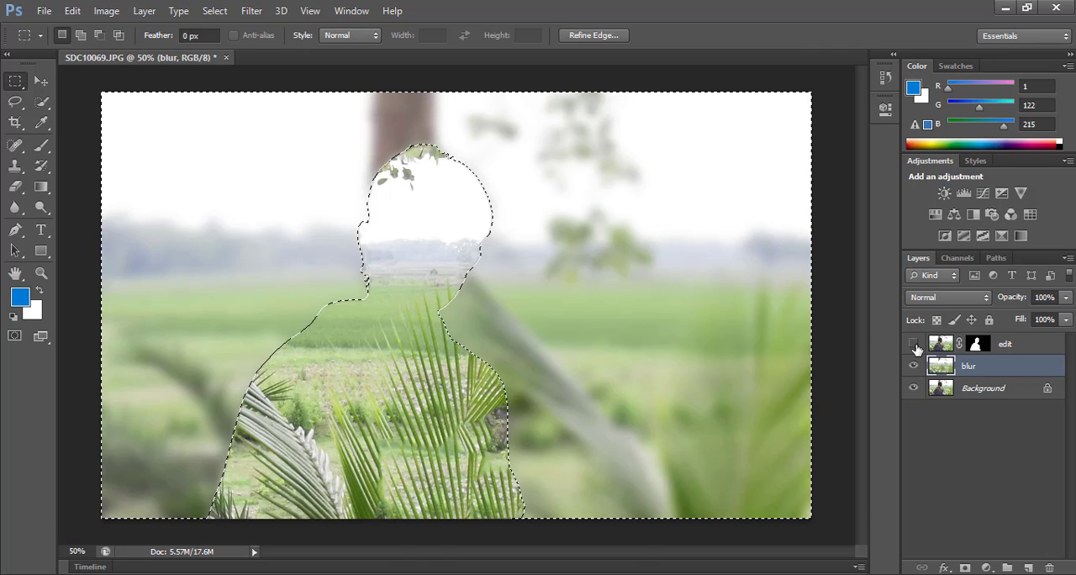
pyautogui.click(913, 344)
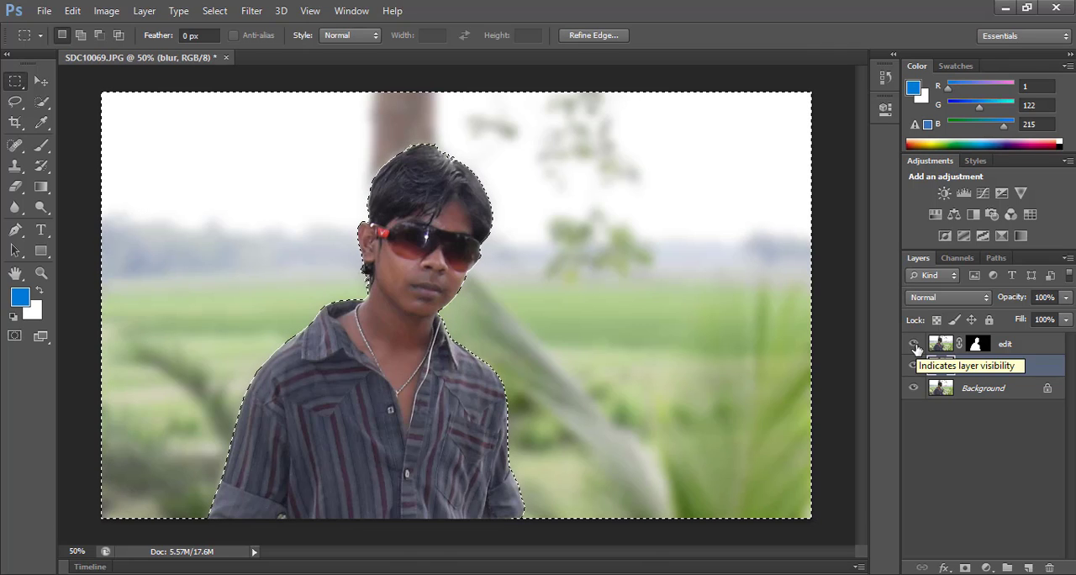